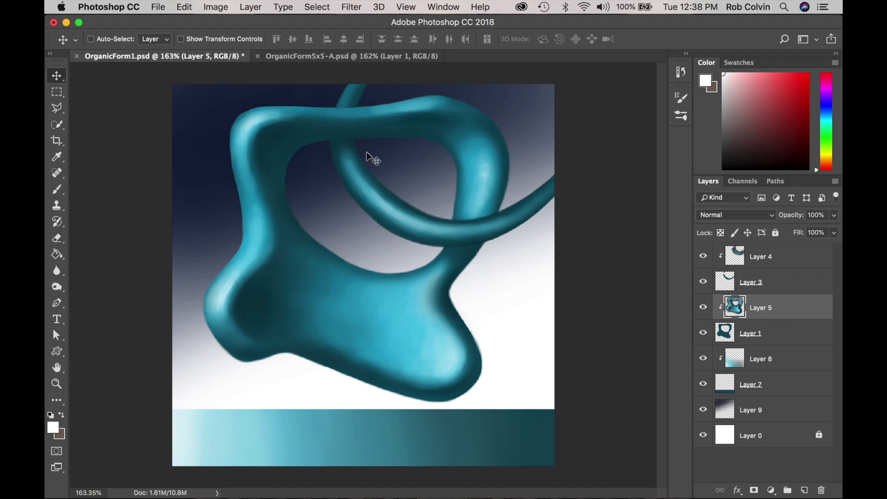
# Make OrganicForm5x5-A.psd the active document
pyautogui.click(340, 56)
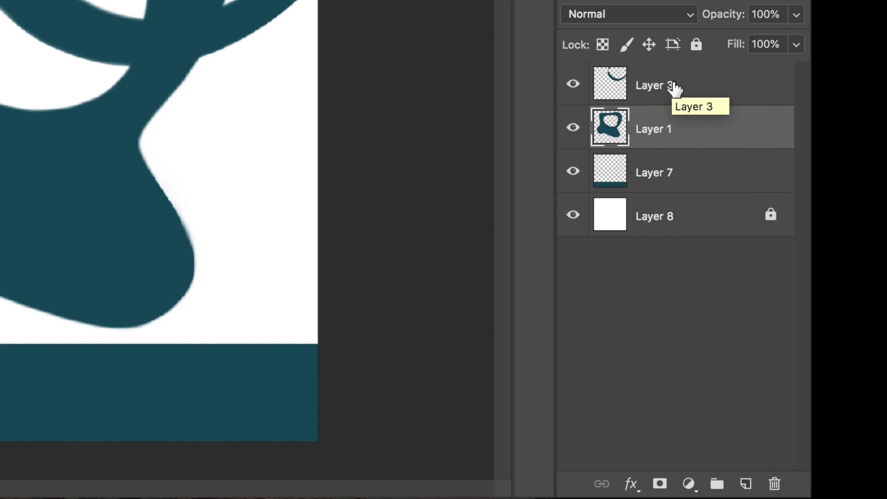
# Select Layer 7 and add a new empty Layer 9 above it
pyautogui.click(691, 180)
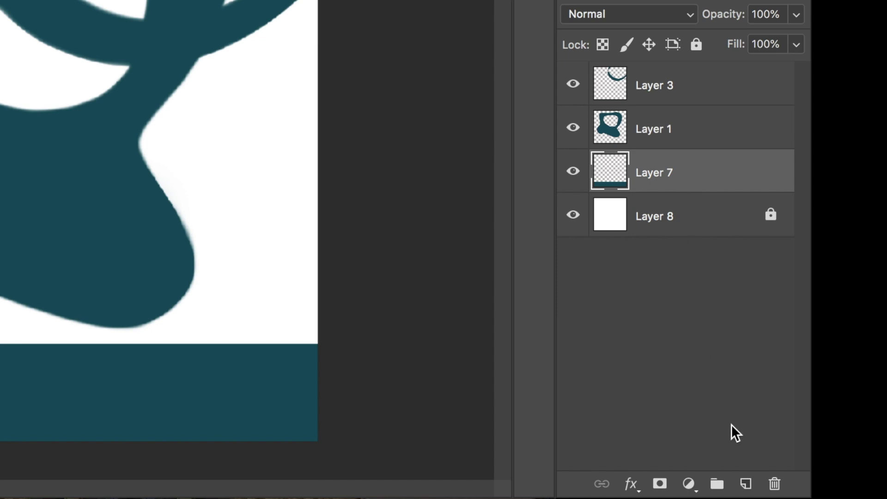
pyautogui.click(745, 484)
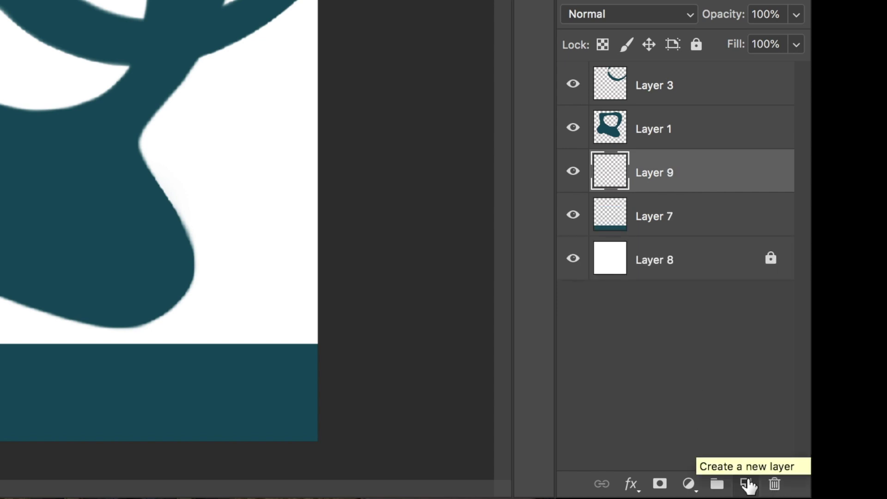
# Clip new empty layers to Layers 7, 1 and 3
pyautogui.keyDown('alt'); pyautogui.click(713, 189); pyautogui.keyUp('alt')
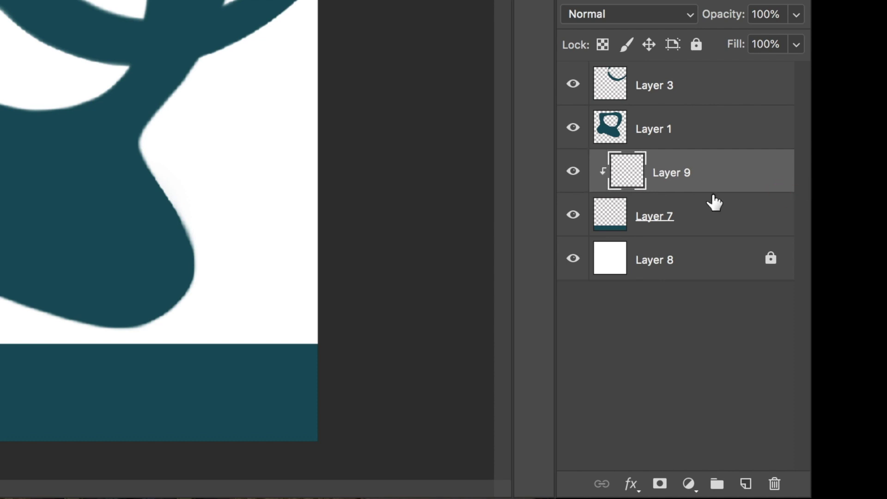
pyautogui.click(684, 118)
pyautogui.click(745, 484)
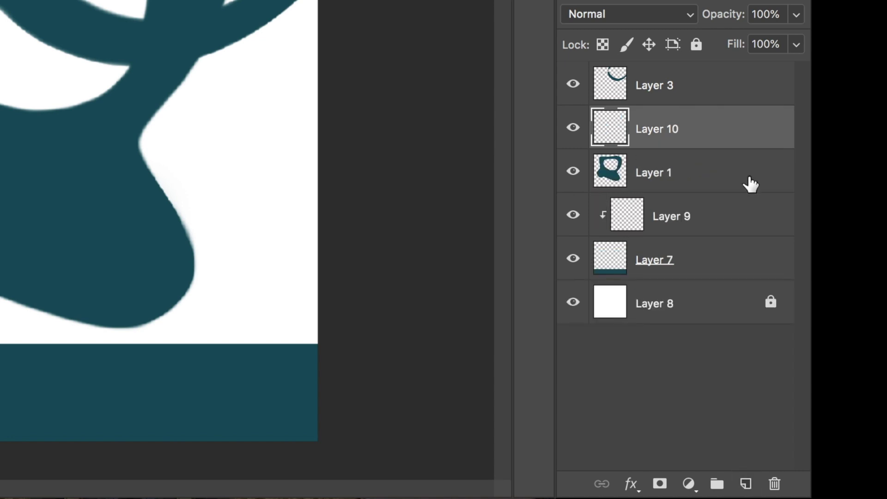
pyautogui.keyDown('alt'); pyautogui.click(724, 147); pyautogui.keyUp('alt')
pyautogui.press('alt+shift+super+n')
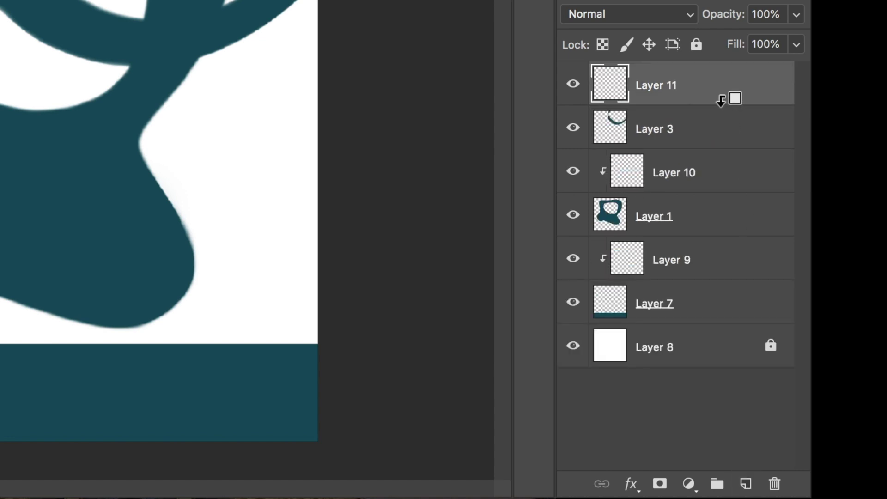
pyautogui.keyDown('alt'); pyautogui.click(721, 101); pyautogui.keyUp('alt')
# Rename layers to 'Value scale', 'Value scale mask' and 'Organic shape'
pyautogui.doubleClick(655, 305)
pyautogui.write('Value scale')
pyautogui.press('Return')
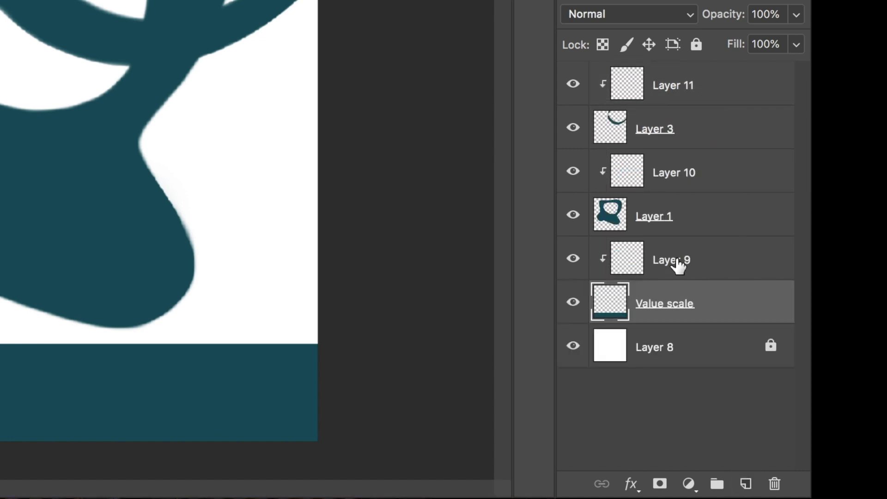
pyautogui.doubleClick(673, 261)
pyautogui.write('Value scale mask')
pyautogui.press('Return')
pyautogui.doubleClick(684, 216)
pyautogui.write('Organic shape')
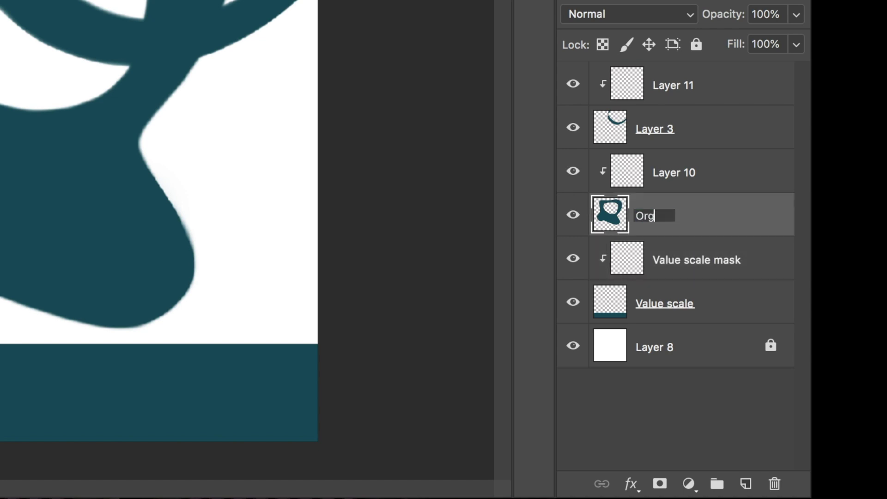
pyautogui.press('Return')
# Rename layers 'shape mask', 'tube' and 'tube mask', then select shape mask with the Brush tool
pyautogui.doubleClick(674, 172)
pyautogui.write('shape mask')
pyautogui.press('Return')
pyautogui.doubleClick(654, 129)
pyautogui.press('BackSpace')
pyautogui.write('tube')
pyautogui.press('Return')
pyautogui.doubleClick(672, 85)
pyautogui.write('tube mask')
pyautogui.press('Return')
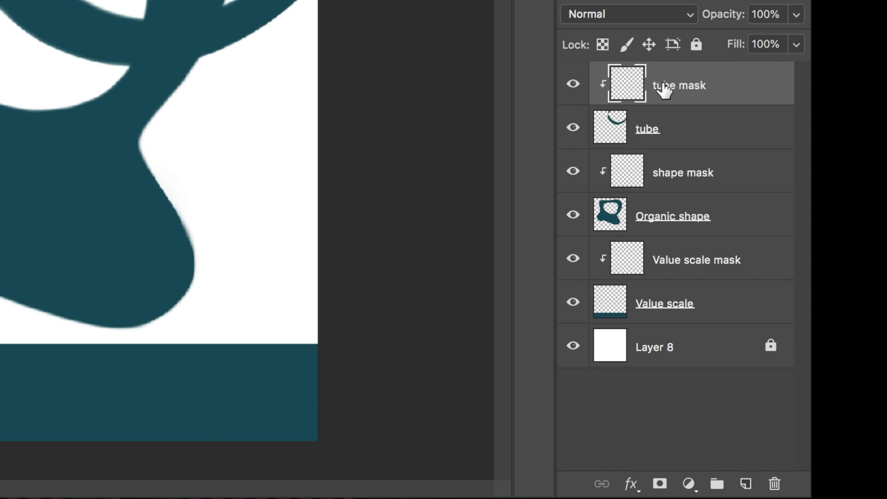
pyautogui.click(682, 178)
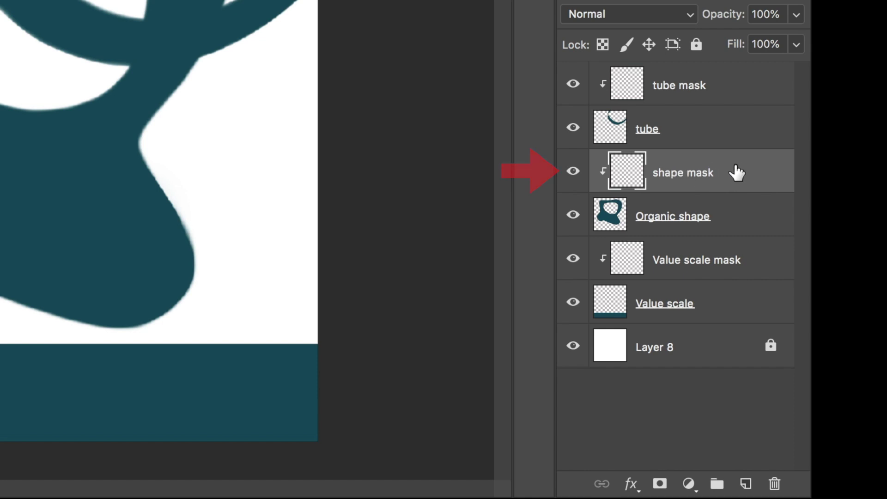
pyautogui.press('b')
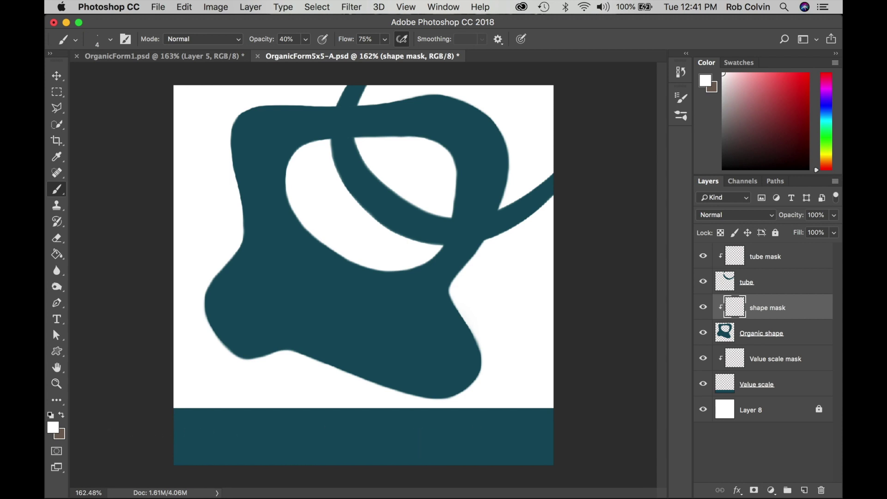
# Use the Soft Round 40 brush at about 70% opacity, sampling the shape's teal
pyautogui.click(683, 118)
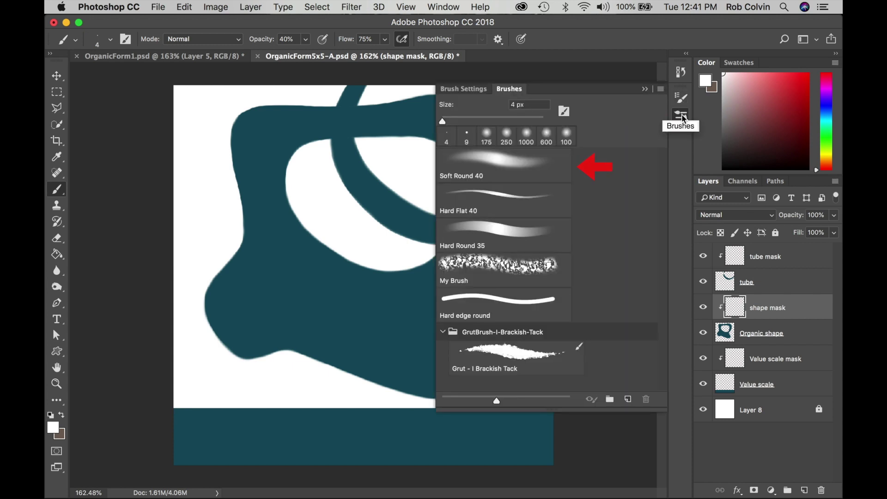
pyautogui.click(519, 162)
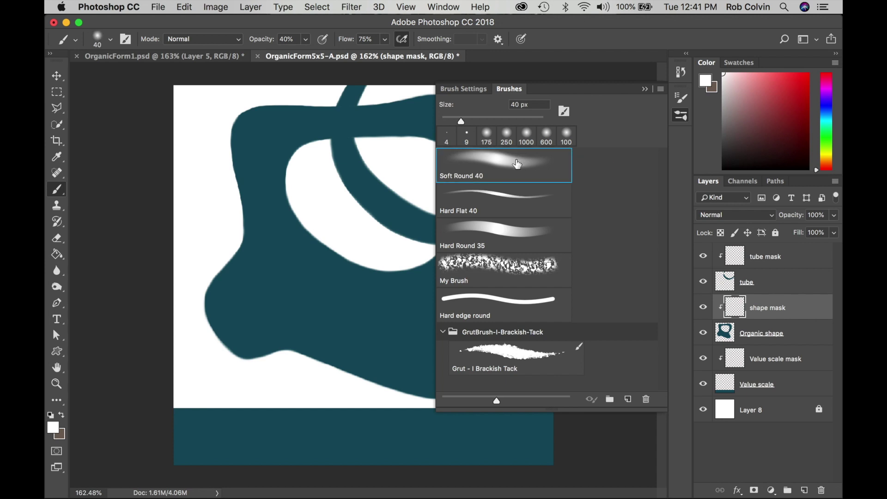
pyautogui.click(643, 89)
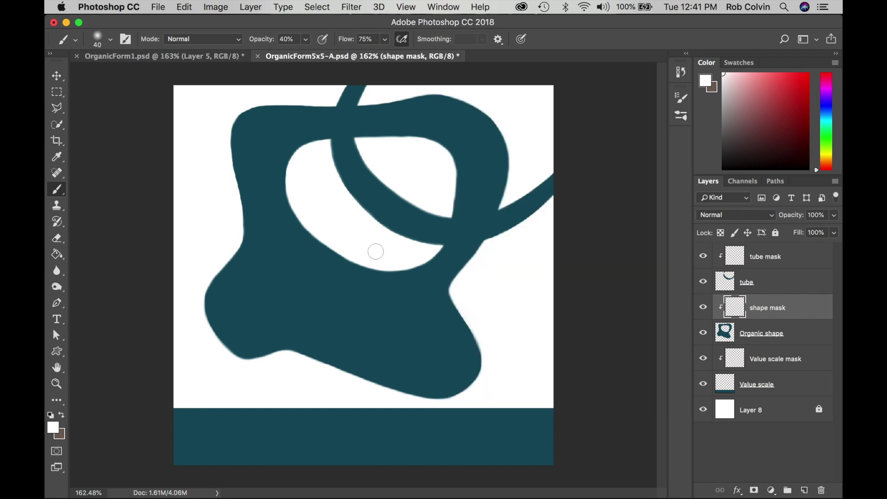
pyautogui.rightClick(354, 268)
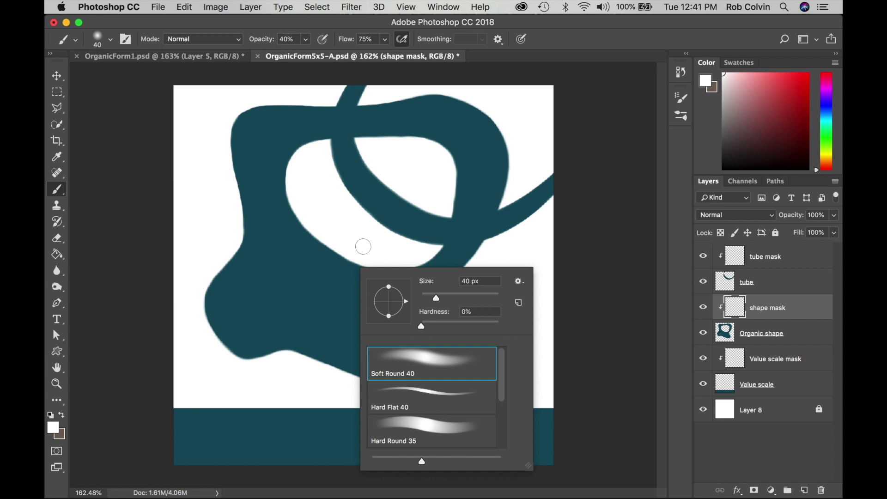
pyautogui.click(305, 39)
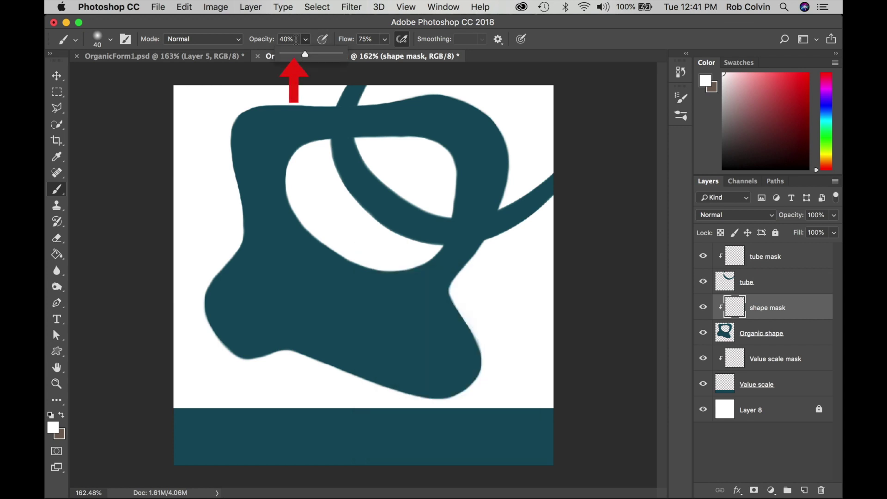
pyautogui.moveTo(304, 54); pyautogui.dragTo(323, 53)
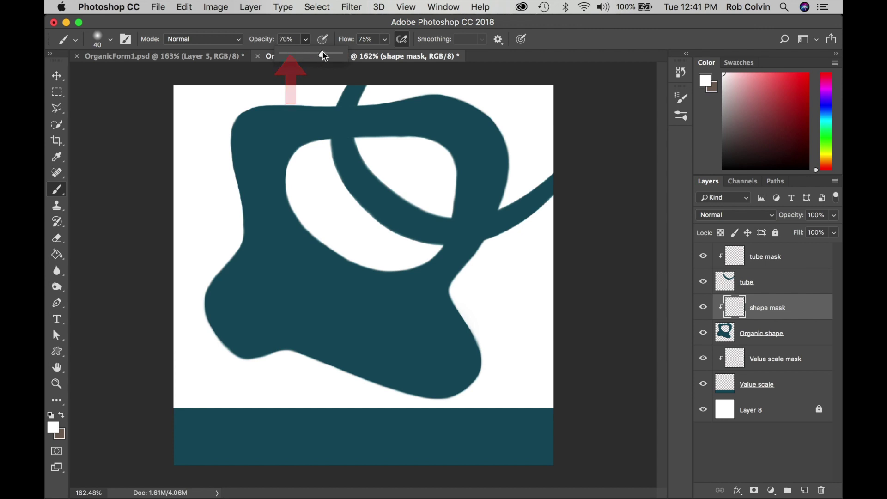
pyautogui.click(383, 41)
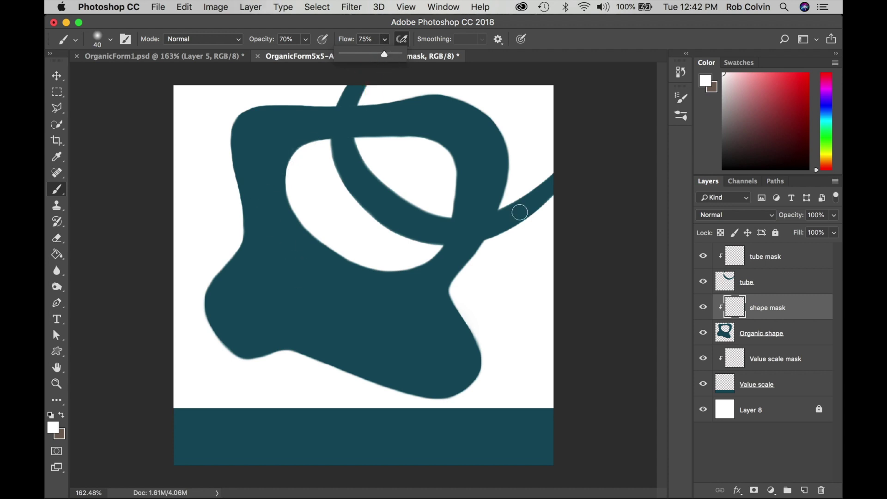
pyautogui.keyDown('alt'); pyautogui.click(391, 315); pyautogui.keyUp('alt')
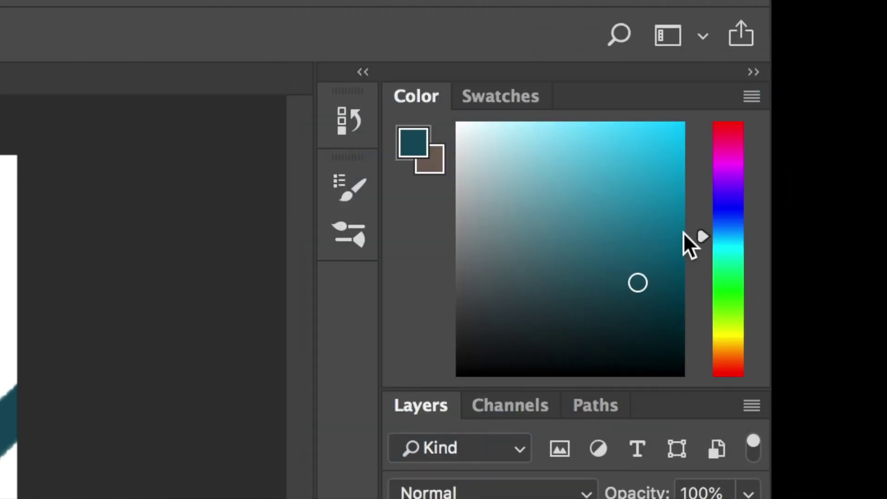
# Lighten the teal slightly and paint it over the shape's lower right
pyautogui.click(633, 266)
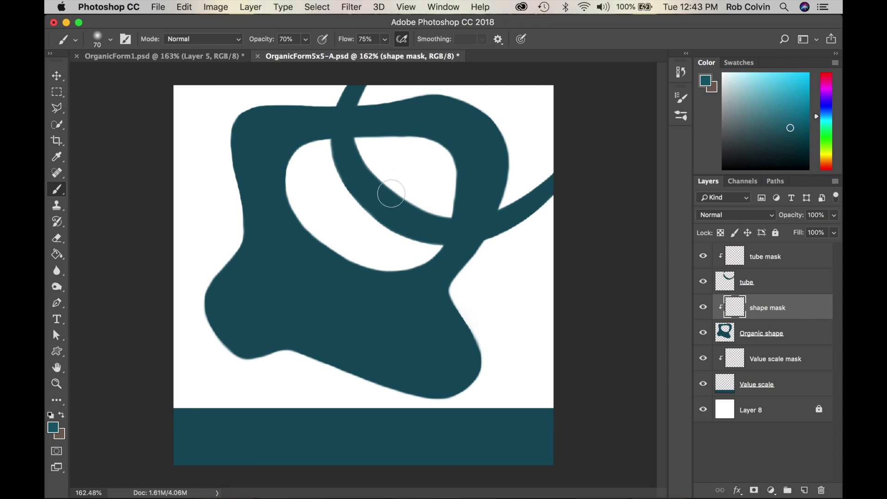
pyautogui.moveTo(351, 302)
pyautogui.mouseDown()
pyautogui.moveTo(406, 311)
pyautogui.moveTo(392, 312)
pyautogui.moveTo(418, 354)
pyautogui.moveTo(353, 311)
pyautogui.moveTo(411, 278)
pyautogui.moveTo(317, 271)
pyautogui.moveTo(413, 328)
pyautogui.moveTo(313, 275)
pyautogui.moveTo(337, 273)
pyautogui.moveTo(422, 311)
pyautogui.moveTo(289, 224)
pyautogui.moveTo(449, 359)
pyautogui.moveTo(477, 127)
pyautogui.moveTo(412, 103)
pyautogui.moveTo(277, 116)
pyautogui.moveTo(244, 253)
pyautogui.moveTo(224, 295)
pyautogui.moveTo(249, 190)
pyautogui.moveTo(453, 106)
pyautogui.mouseUp()
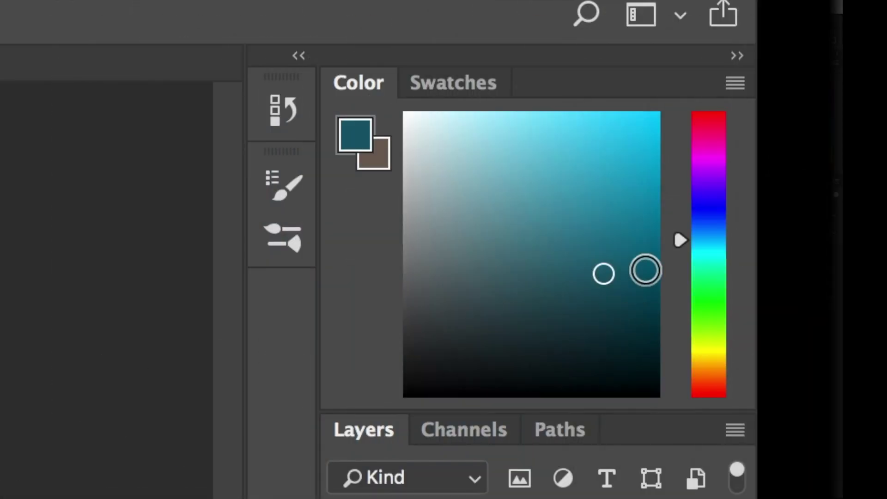
# Paint brighter teal over the body, inner right edge, and the loop's right side and top
pyautogui.click(599, 254)
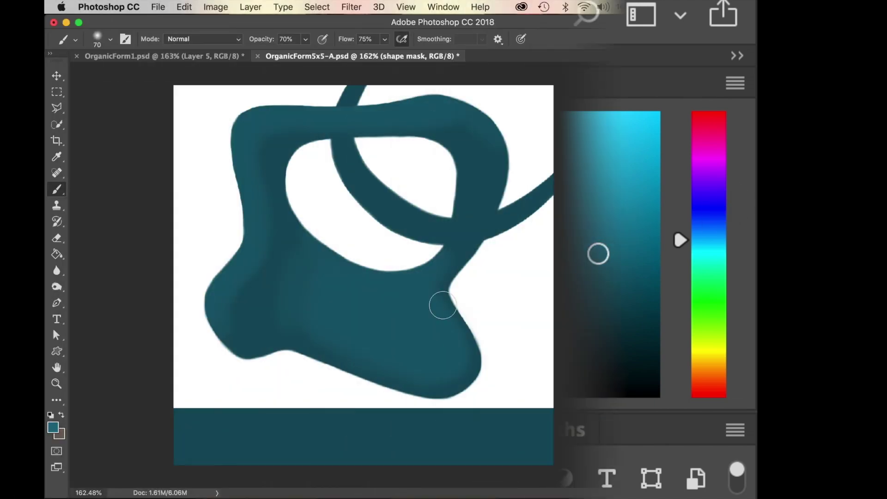
pyautogui.moveTo(399, 291)
pyautogui.mouseDown()
pyautogui.moveTo(465, 171)
pyautogui.moveTo(469, 216)
pyautogui.mouseUp()
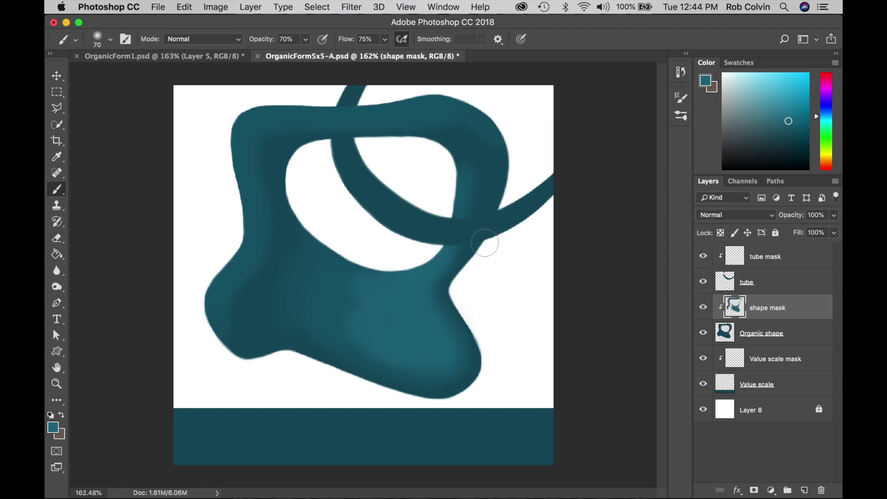
pyautogui.press('alt')
pyautogui.keyDown('alt'); pyautogui.click(407, 212); pyautogui.keyUp('alt')
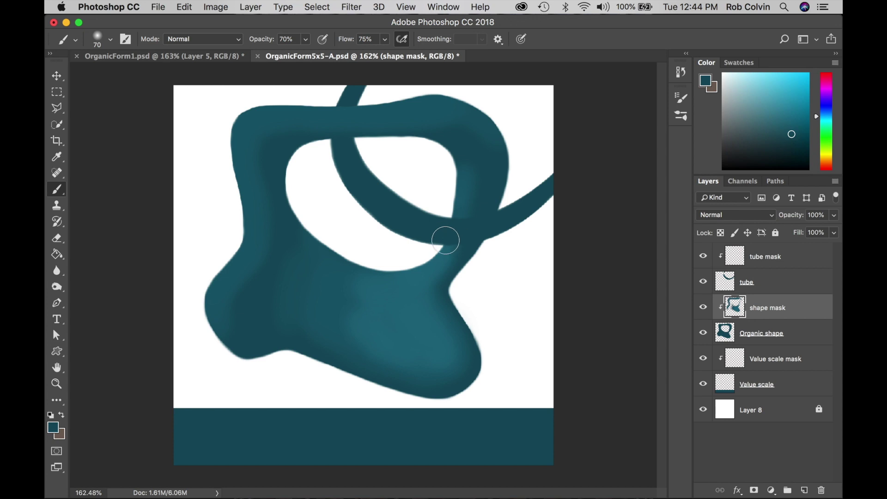
pyautogui.keyDown('alt'); pyautogui.click(430, 326); pyautogui.keyUp('alt')
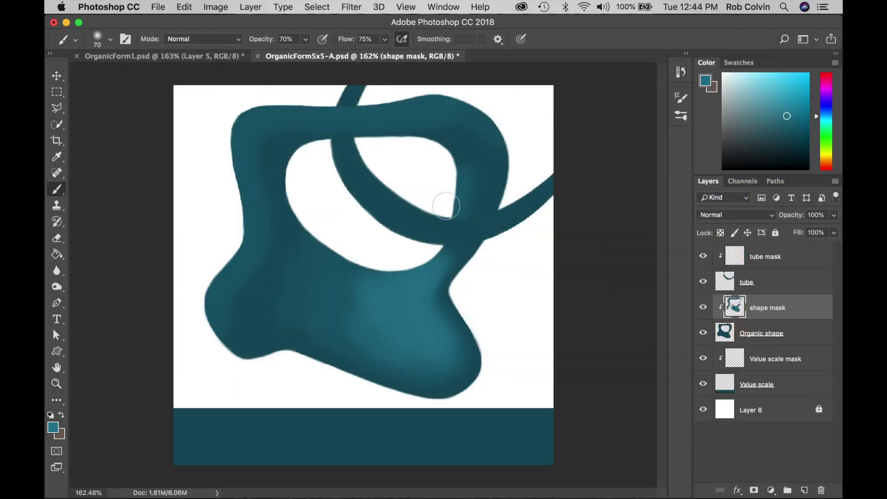
pyautogui.moveTo(460, 204)
pyautogui.mouseDown()
pyautogui.moveTo(507, 159)
pyautogui.moveTo(481, 185)
pyautogui.moveTo(496, 153)
pyautogui.moveTo(447, 159)
pyautogui.moveTo(453, 116)
pyautogui.moveTo(385, 114)
pyautogui.moveTo(358, 103)
pyautogui.moveTo(377, 111)
pyautogui.moveTo(264, 114)
pyautogui.moveTo(242, 162)
pyautogui.moveTo(252, 235)
pyautogui.moveTo(210, 279)
pyautogui.moveTo(222, 320)
pyautogui.moveTo(220, 280)
pyautogui.moveTo(325, 268)
pyautogui.moveTo(379, 305)
pyautogui.moveTo(400, 280)
pyautogui.moveTo(362, 273)
pyautogui.moveTo(352, 286)
pyautogui.moveTo(386, 311)
pyautogui.moveTo(415, 303)
pyautogui.moveTo(442, 337)
pyautogui.moveTo(427, 363)
pyautogui.moveTo(364, 319)
pyautogui.moveTo(401, 350)
pyautogui.moveTo(333, 322)
pyautogui.mouseUp()
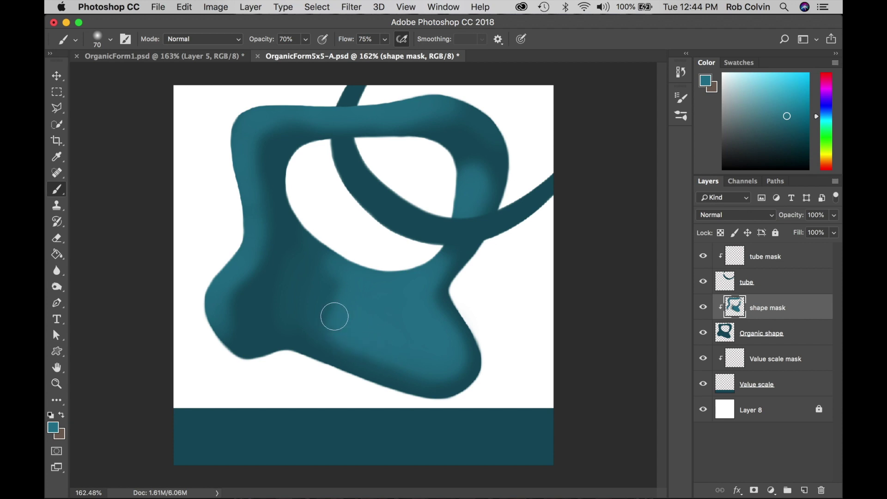
# Sample nearby teals and extend the lighter shading across the shape's lower-left body
pyautogui.keyDown('alt'); pyautogui.click(333, 298); pyautogui.keyUp('alt')
pyautogui.moveTo(328, 273); pyautogui.dragTo(319, 314)
pyautogui.keyDown('alt'); pyautogui.click(357, 293); pyautogui.keyUp('alt')
pyautogui.moveTo(337, 279); pyautogui.dragTo(322, 307)
pyautogui.keyDown('alt'); pyautogui.click(328, 273); pyautogui.keyUp('alt')
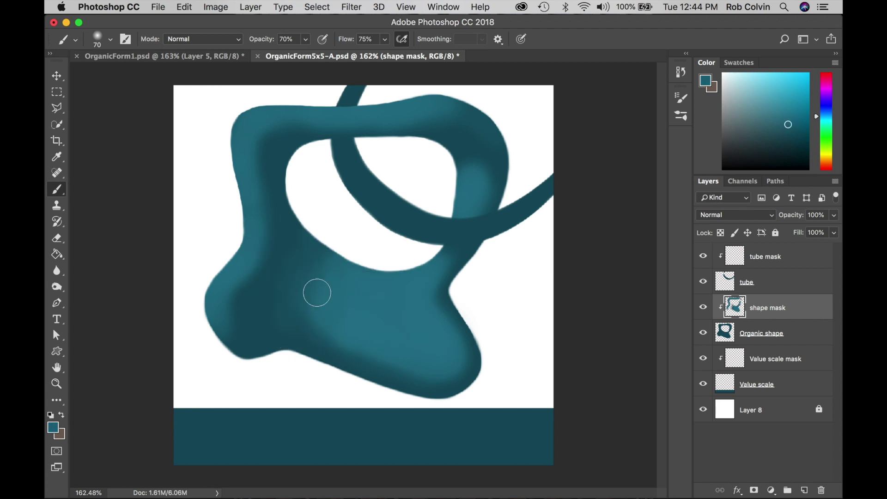
pyautogui.keyDown('alt'); pyautogui.click(339, 294); pyautogui.keyUp('alt')
pyautogui.moveTo(319, 256)
pyautogui.mouseDown()
pyautogui.moveTo(330, 275)
pyautogui.moveTo(311, 250)
pyautogui.mouseUp()
pyautogui.keyDown('alt'); pyautogui.click(298, 290); pyautogui.keyUp('alt')
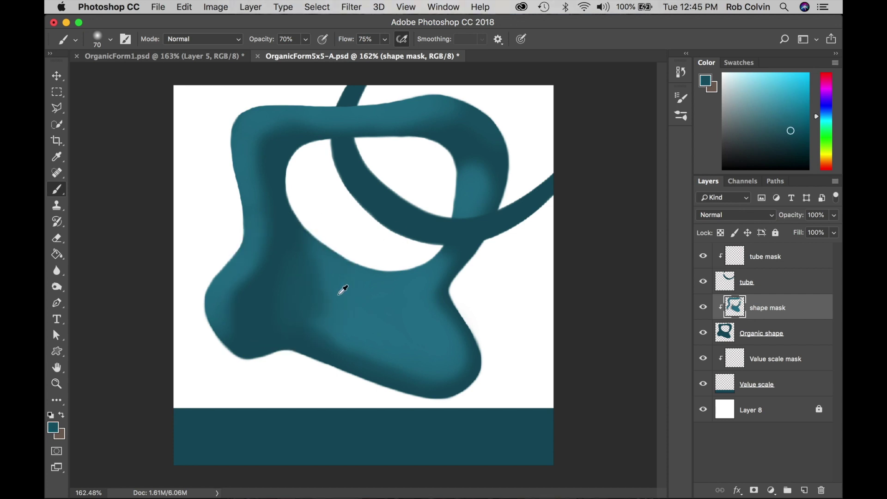
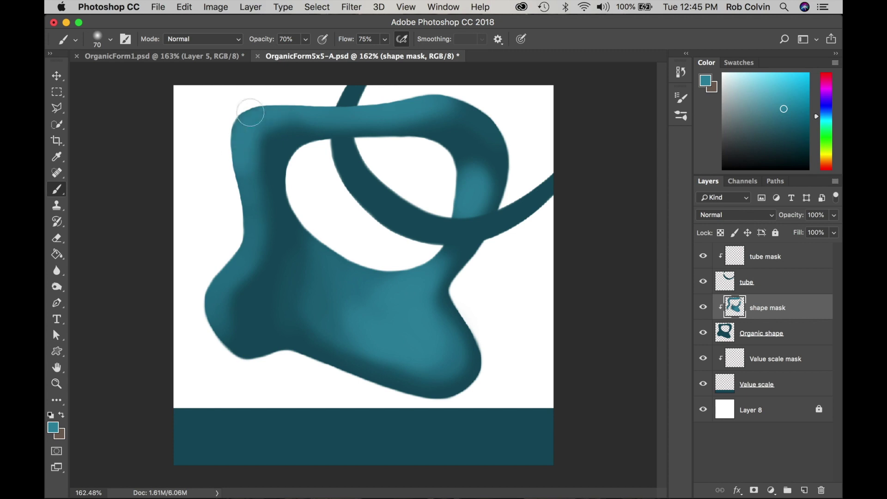
# Lighten the shape's left edge and the loop's top with teal, then sample a darker teal
pyautogui.moveTo(277, 128); pyautogui.dragTo(247, 248)
pyautogui.moveTo(444, 108); pyautogui.dragTo(391, 96)
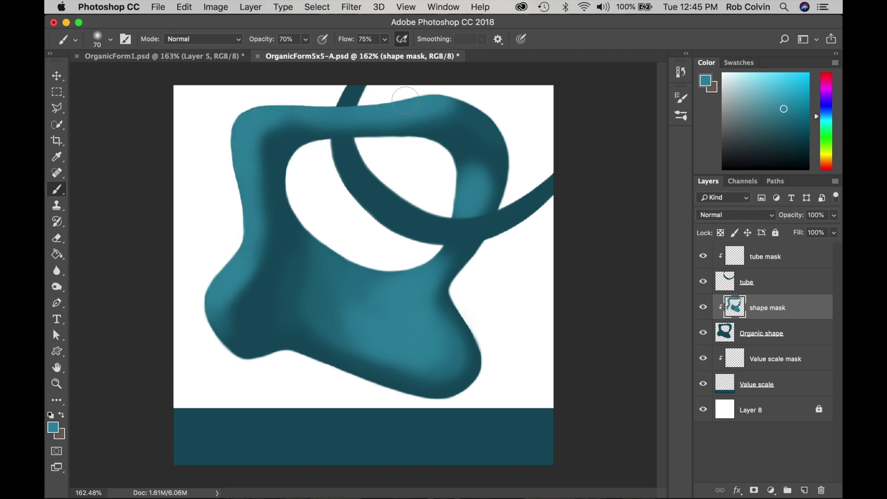
pyautogui.keyDown('alt'); pyautogui.click(363, 268); pyautogui.keyUp('alt')
pyautogui.keyDown('alt'); pyautogui.click(305, 268); pyautogui.keyUp('alt')
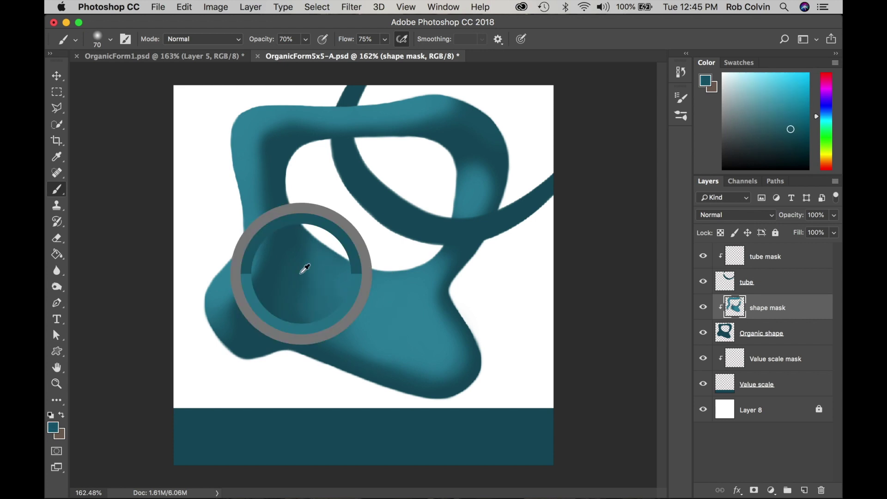
# Lower brush opacity to 39% and blend the lower shape's light-to-dark transition with sampled teals
pyautogui.click(306, 39)
pyautogui.moveTo(307, 54); pyautogui.dragTo(287, 58)
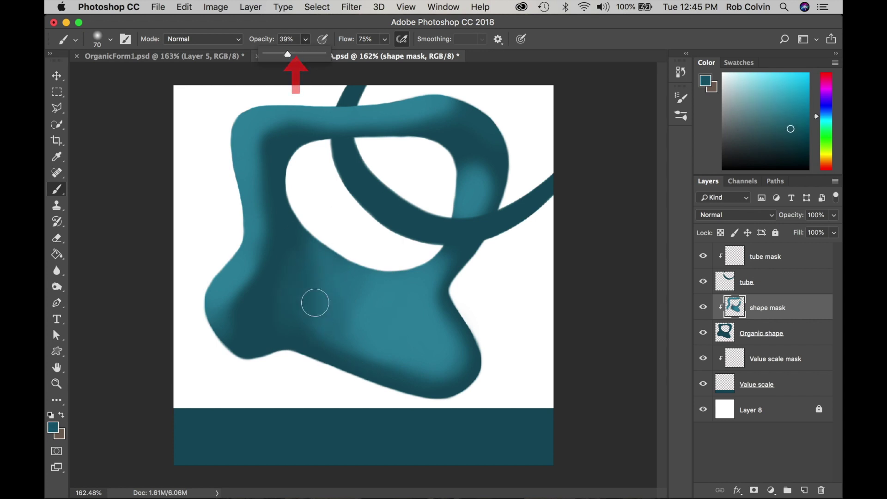
pyautogui.click(318, 319)
pyautogui.keyDown('alt'); pyautogui.click(339, 271); pyautogui.keyUp('alt')
pyautogui.moveTo(312, 299); pyautogui.dragTo(312, 314)
pyautogui.keyDown('alt'); pyautogui.click(366, 313); pyautogui.keyUp('alt')
pyautogui.moveTo(352, 291); pyautogui.dragTo(351, 299)
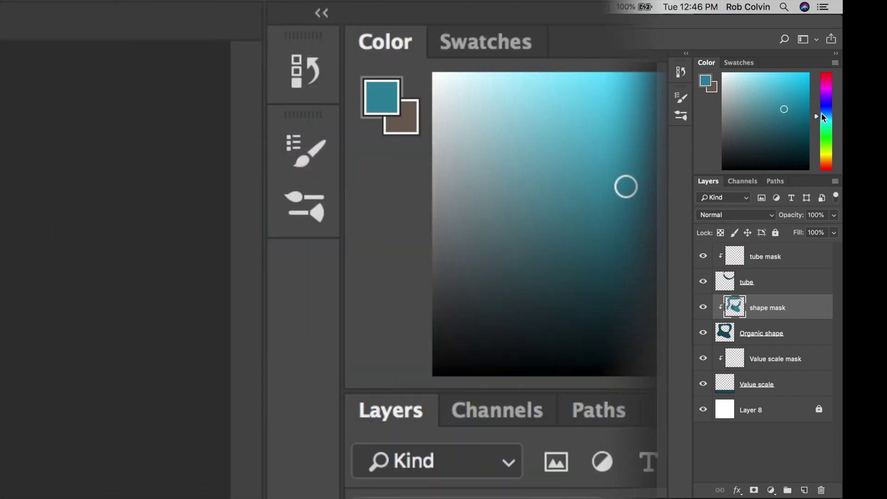
# Pick a lighter, more cyan teal as the painting colour in the Color panel
pyautogui.keyDown('alt'); pyautogui.click(461, 331); pyautogui.keyUp('alt')
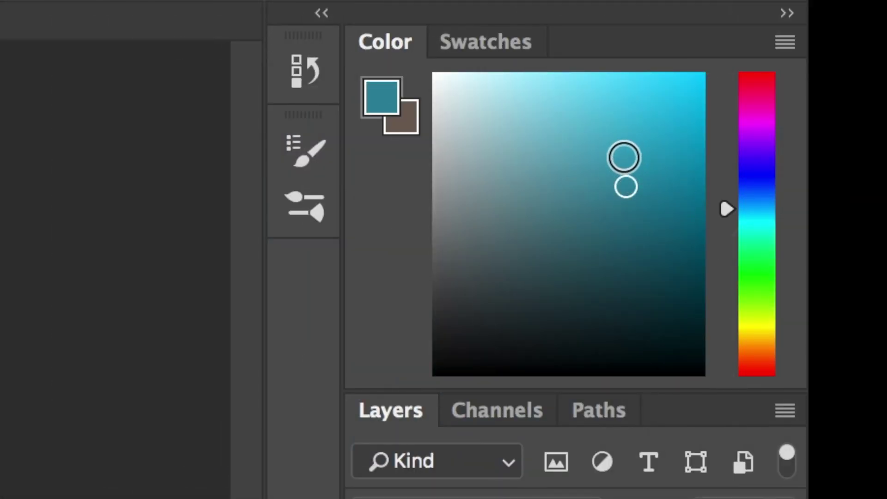
pyautogui.click(617, 160)
pyautogui.moveTo(756, 221)
pyautogui.mouseDown()
pyautogui.moveTo(758, 210)
pyautogui.moveTo(753, 249)
pyautogui.moveTo(758, 213)
pyautogui.mouseUp()
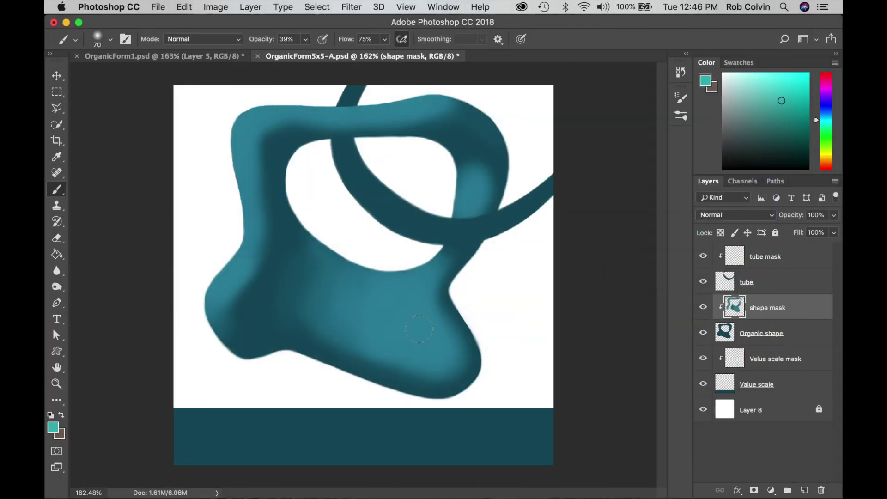
# Paint light highlights on the lower-right lobe, left bulge, top edge and upper-left corner
pyautogui.moveTo(424, 331)
pyautogui.mouseDown()
pyautogui.moveTo(413, 336)
pyautogui.moveTo(434, 339)
pyautogui.moveTo(393, 329)
pyautogui.mouseUp()
pyautogui.moveTo(238, 265); pyautogui.dragTo(224, 278)
pyautogui.moveTo(254, 116); pyautogui.dragTo(243, 134)
pyautogui.moveTo(283, 104); pyautogui.dragTo(293, 109)
pyautogui.moveTo(433, 101); pyautogui.dragTo(314, 111)
pyautogui.moveTo(244, 122); pyautogui.dragTo(240, 157)
pyautogui.moveTo(241, 246); pyautogui.dragTo(222, 296)
pyautogui.moveTo(409, 305)
pyautogui.mouseDown()
pyautogui.moveTo(433, 350)
pyautogui.moveTo(369, 298)
pyautogui.moveTo(358, 298)
pyautogui.moveTo(361, 334)
pyautogui.mouseUp()
# Spread lighter teal across the lower-right lobe and add a highlight inside the loop
pyautogui.keyDown('alt'); pyautogui.click(352, 317); pyautogui.keyUp('alt')
pyautogui.keyDown('alt'); pyautogui.click(367, 314); pyautogui.keyUp('alt')
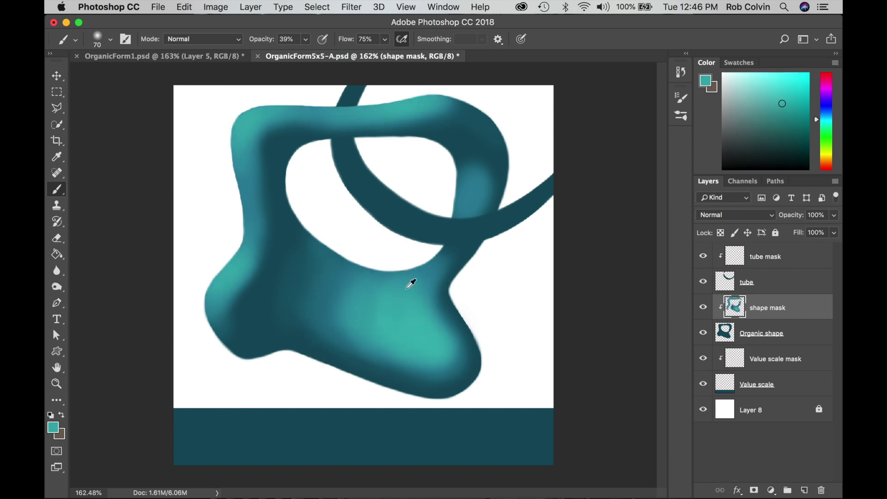
pyautogui.keyDown('alt'); pyautogui.click(412, 283); pyautogui.keyUp('alt')
pyautogui.moveTo(413, 282); pyautogui.dragTo(427, 267)
pyautogui.moveTo(470, 195); pyautogui.dragTo(478, 180)
pyautogui.keyDown('alt'); pyautogui.click(436, 103); pyautogui.keyUp('alt')
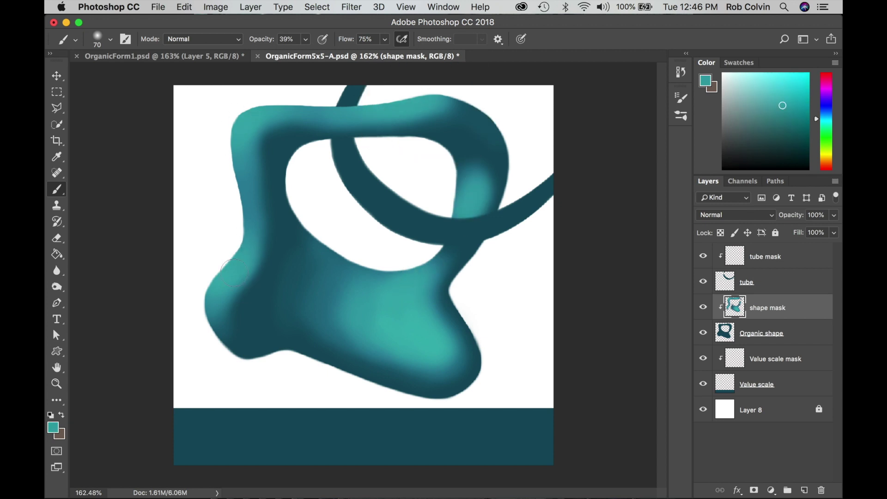
# Resample teals from the shape and brighten the left part of the lower highlight
pyautogui.keyDown('alt'); pyautogui.click(453, 351); pyautogui.keyUp('alt')
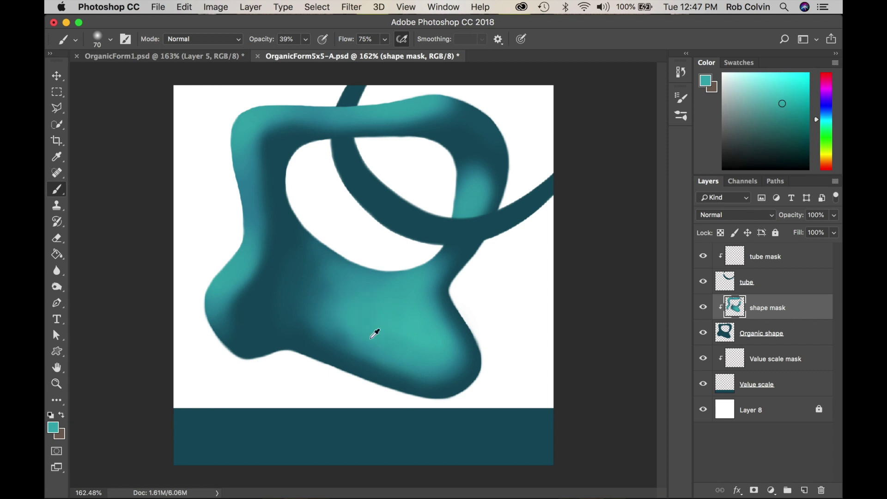
pyautogui.keyDown('alt'); pyautogui.click(318, 265); pyautogui.keyUp('alt')
pyautogui.keyDown('alt'); pyautogui.click(327, 295); pyautogui.keyUp('alt')
pyautogui.keyDown('alt'); pyautogui.click(316, 260); pyautogui.keyUp('alt')
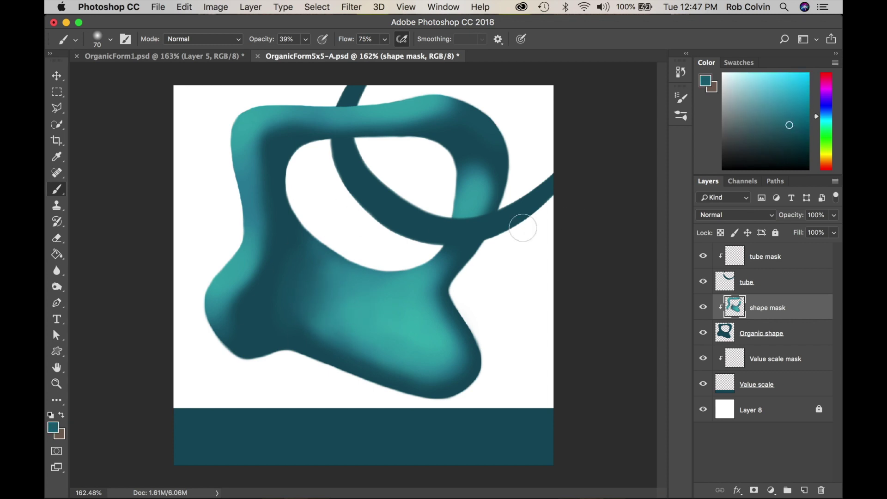
pyautogui.keyDown('alt'); pyautogui.click(424, 314); pyautogui.keyUp('alt')
pyautogui.keyDown('alt'); pyautogui.click(377, 340); pyautogui.keyUp('alt')
pyautogui.moveTo(341, 323); pyautogui.dragTo(366, 333)
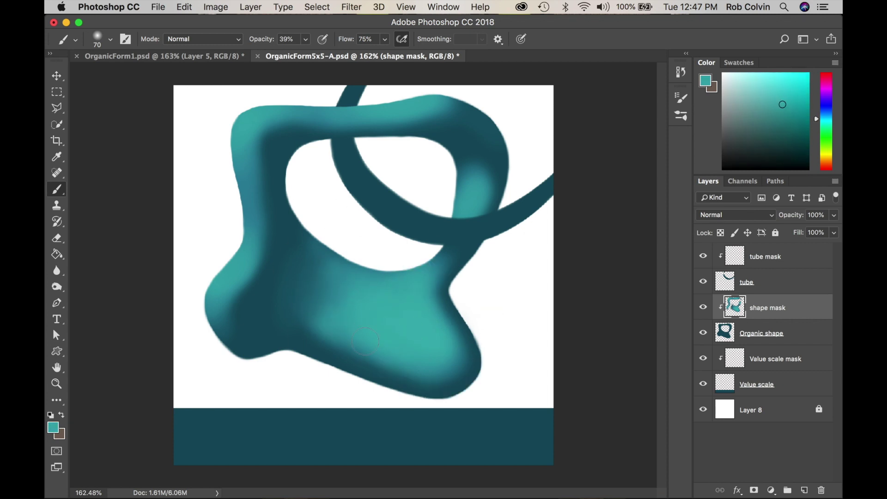
pyautogui.keyDown('alt'); pyautogui.click(449, 355); pyautogui.keyUp('alt')
pyautogui.keyDown('alt'); pyautogui.click(429, 338); pyautogui.keyUp('alt')
pyautogui.keyDown('alt'); pyautogui.click(420, 330); pyautogui.keyUp('alt')
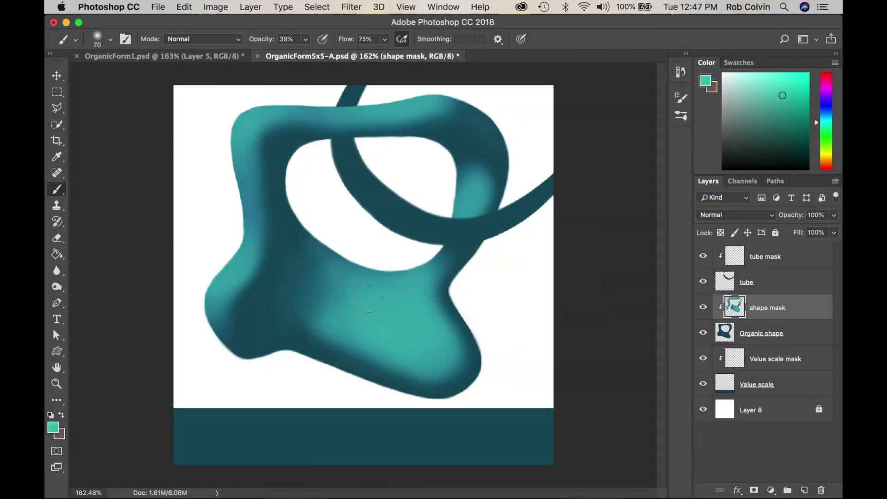
# Brighten the left edge, top edge, lower-left bulge, lower-right lobe and loop crossing
pyautogui.moveTo(239, 141); pyautogui.dragTo(247, 182)
pyautogui.moveTo(433, 99); pyautogui.dragTo(353, 112)
pyautogui.moveTo(234, 276); pyautogui.dragTo(215, 311)
pyautogui.moveTo(427, 320)
pyautogui.mouseDown()
pyautogui.moveTo(446, 351)
pyautogui.moveTo(399, 312)
pyautogui.mouseUp()
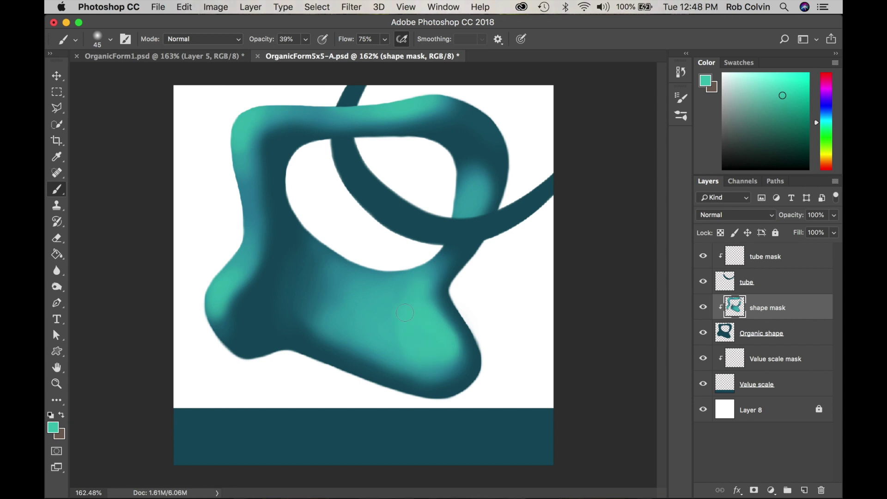
pyautogui.moveTo(476, 194); pyautogui.dragTo(473, 192)
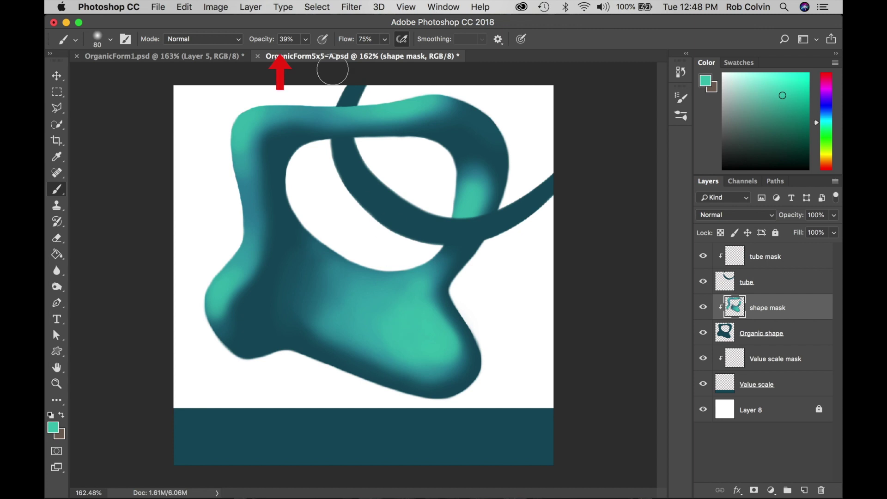
# Lower brush opacity to 29% and resample teals, ending on a dark lower-left shadow teal
pyautogui.click(306, 41)
pyautogui.moveTo(303, 52); pyautogui.dragTo(299, 52)
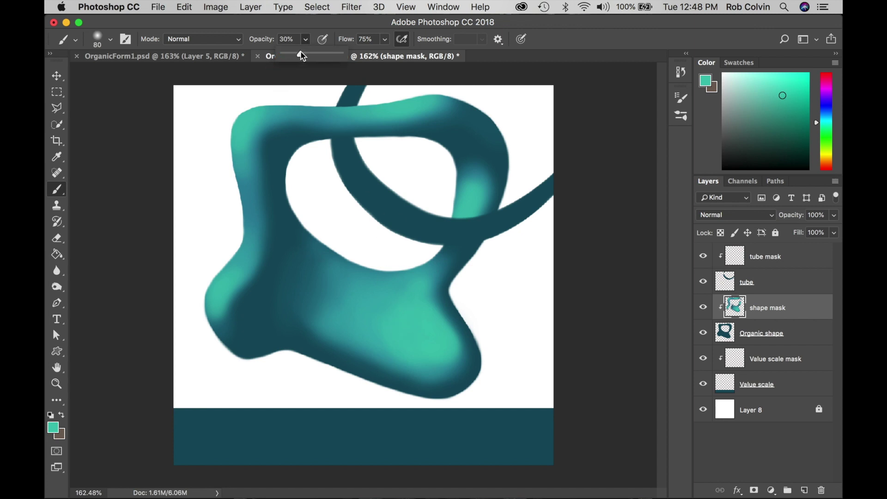
pyautogui.keyDown('alt'); pyautogui.click(388, 325); pyautogui.keyUp('alt')
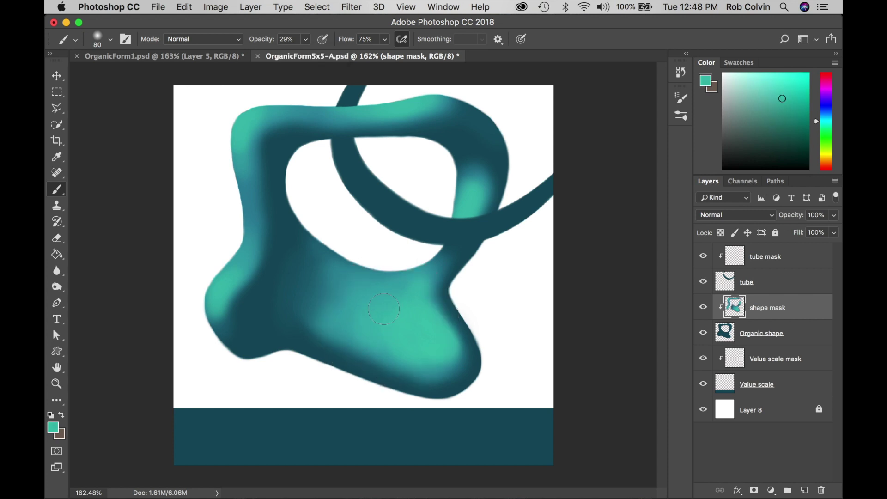
pyautogui.keyDown('alt'); pyautogui.click(411, 294); pyautogui.keyUp('alt')
pyautogui.keyDown('alt'); pyautogui.click(407, 331); pyautogui.keyUp('alt')
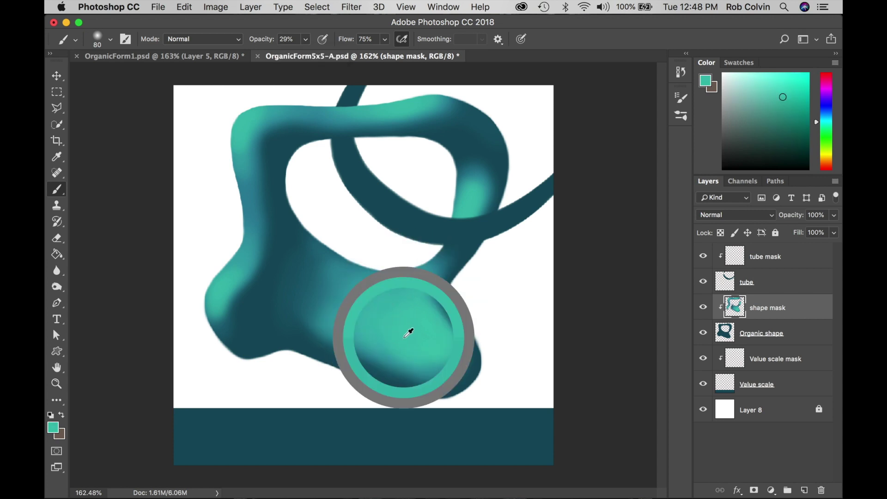
pyautogui.keyDown('alt'); pyautogui.click(481, 191); pyautogui.keyUp('alt')
pyautogui.keyDown('alt'); pyautogui.click(430, 106); pyautogui.keyUp('alt')
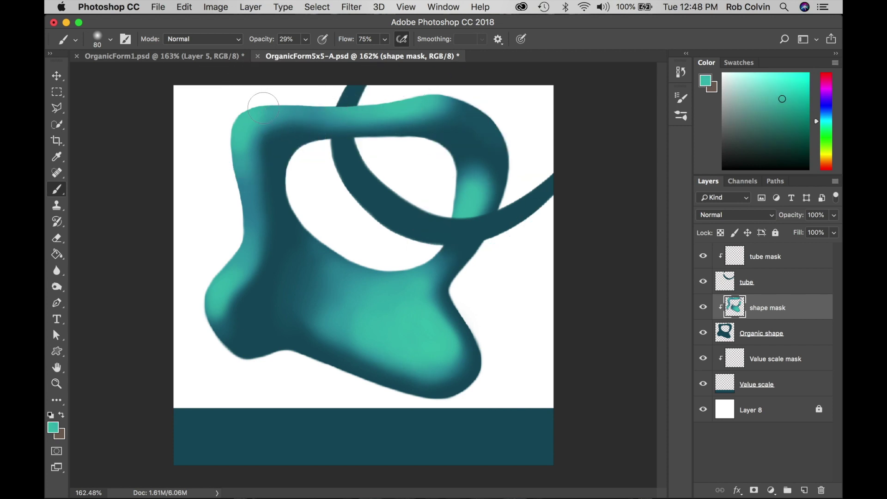
pyautogui.keyDown('alt'); pyautogui.click(236, 273); pyautogui.keyUp('alt')
pyautogui.keyDown('alt'); pyautogui.click(219, 313); pyautogui.keyUp('alt')
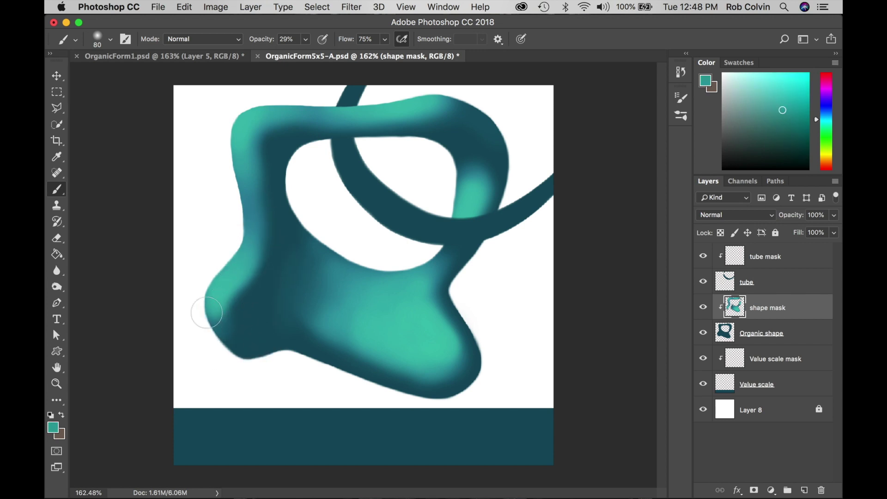
pyautogui.keyDown('alt'); pyautogui.click(269, 114); pyautogui.keyUp('alt')
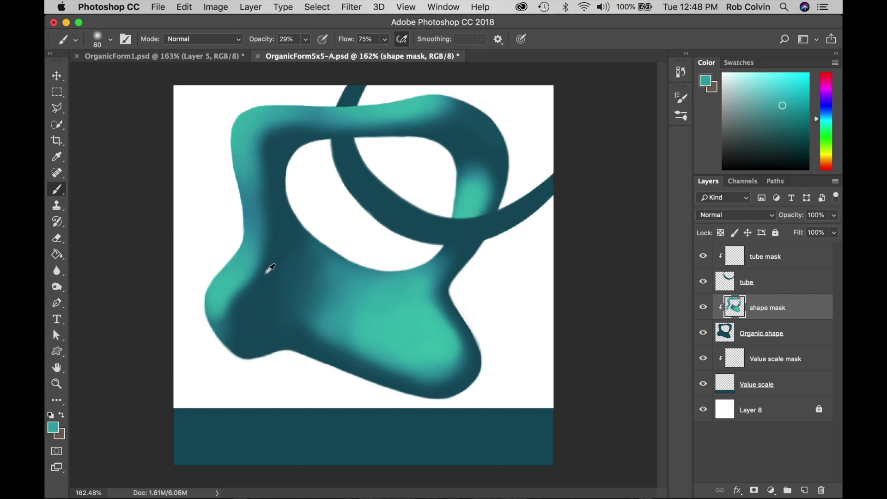
pyautogui.keyDown('alt'); pyautogui.click(261, 295); pyautogui.keyUp('alt')
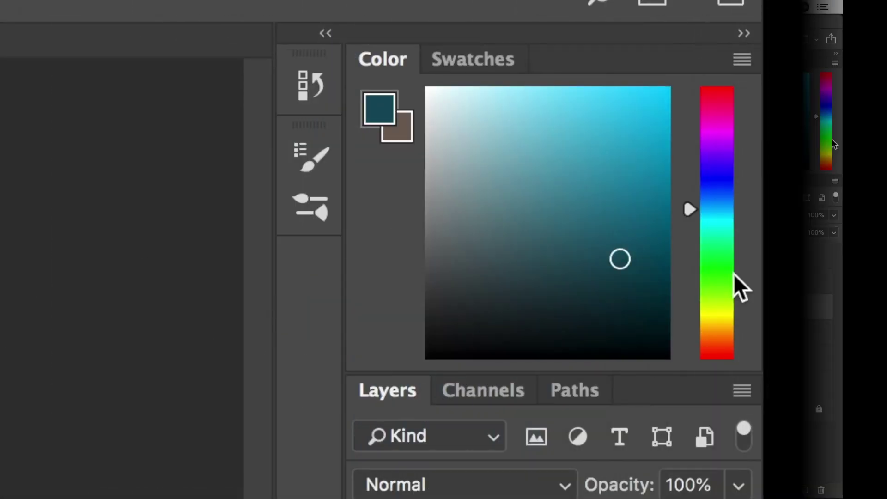
# Pick a darker teal, shrink the brush to 40, and darken the lower-left area and upper arm
pyautogui.click(626, 282)
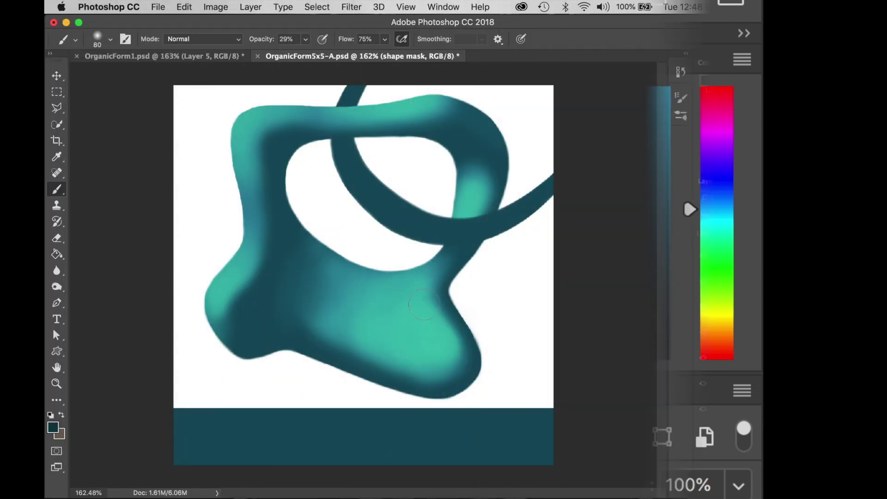
pyautogui.press('[')
pyautogui.press('[')
pyautogui.press('[')
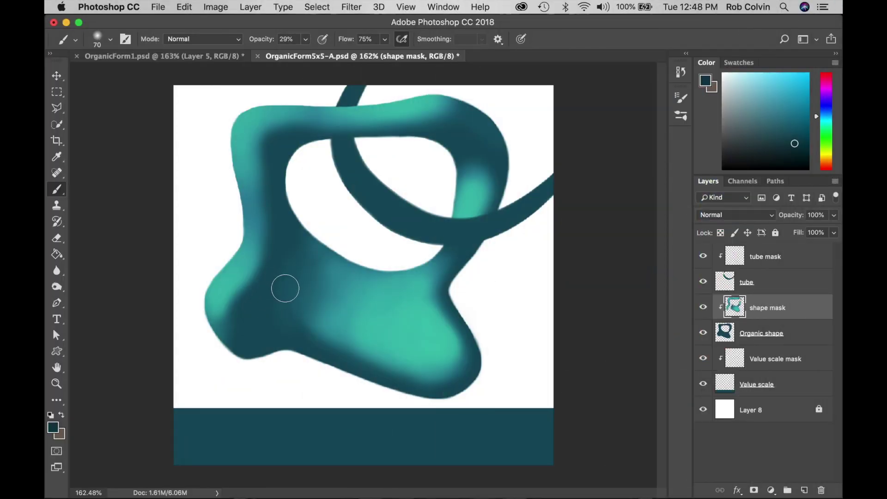
pyautogui.press('[')
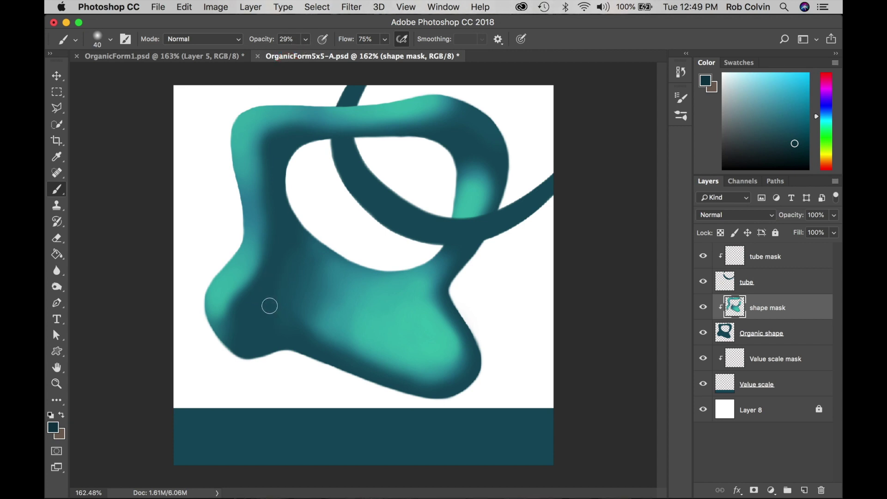
pyautogui.moveTo(271, 283)
pyautogui.mouseDown()
pyautogui.moveTo(246, 327)
pyautogui.moveTo(267, 318)
pyautogui.moveTo(274, 237)
pyautogui.moveTo(290, 259)
pyautogui.moveTo(260, 307)
pyautogui.moveTo(278, 299)
pyautogui.moveTo(260, 279)
pyautogui.moveTo(259, 334)
pyautogui.mouseUp()
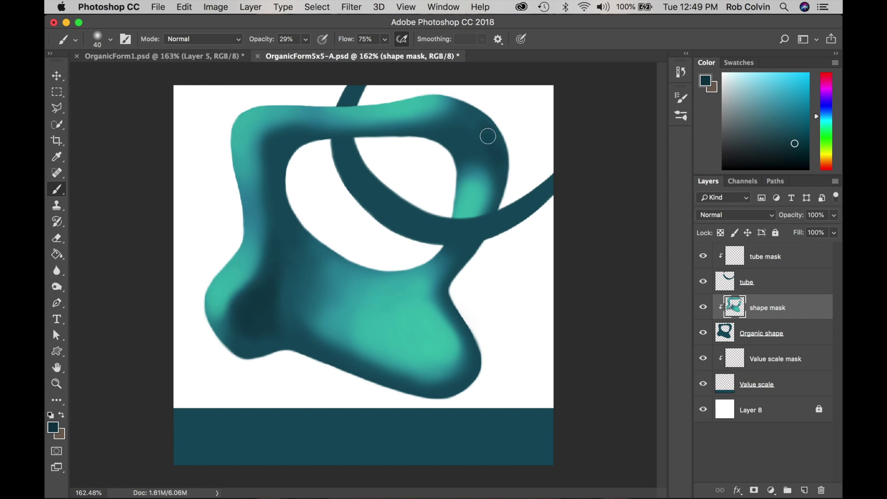
pyautogui.keyDown('alt'); pyautogui.click(292, 288); pyautogui.keyUp('alt')
pyautogui.keyDown('alt'); pyautogui.click(251, 307); pyautogui.keyUp('alt')
pyautogui.moveTo(294, 133); pyautogui.dragTo(371, 124)
# Sample teals around the shape and pick a bright mint teal for highlights
pyautogui.keyDown('alt'); pyautogui.click(395, 110); pyautogui.keyUp('alt')
pyautogui.keyDown('alt'); pyautogui.click(381, 127); pyautogui.keyUp('alt')
pyautogui.keyDown('alt'); pyautogui.click(376, 116); pyautogui.keyUp('alt')
pyautogui.keyDown('alt'); pyautogui.click(385, 105); pyautogui.keyUp('alt')
pyautogui.keyDown('alt'); pyautogui.click(255, 269); pyautogui.keyUp('alt')
pyautogui.keyDown('alt'); pyautogui.click(229, 320); pyautogui.keyUp('alt')
pyautogui.keyDown('alt'); pyautogui.click(254, 159); pyautogui.keyUp('alt')
pyautogui.keyDown('alt'); pyautogui.click(267, 151); pyautogui.keyUp('alt')
pyautogui.keyDown('alt'); pyautogui.click(472, 198); pyautogui.keyUp('alt')
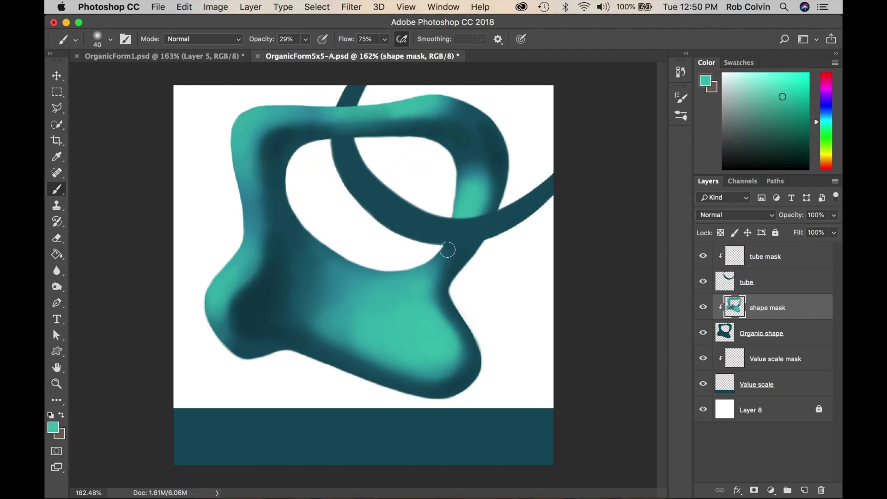
pyautogui.keyDown('alt'); pyautogui.click(453, 341); pyautogui.keyUp('alt')
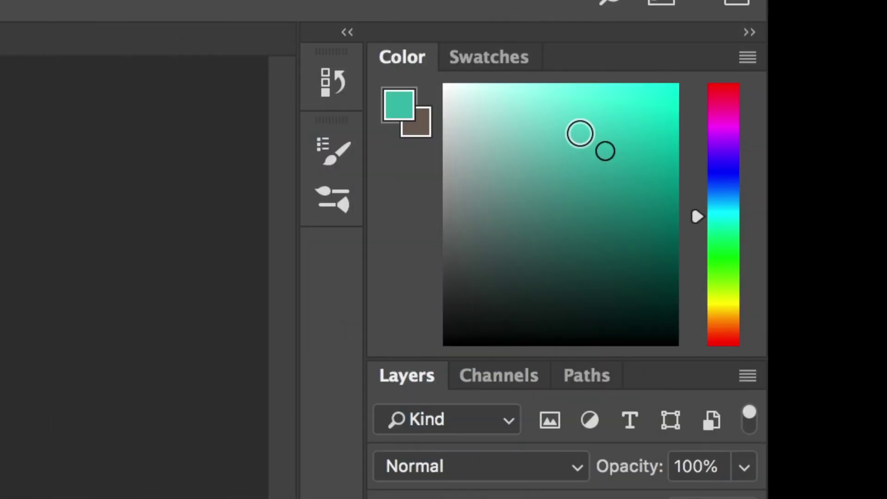
pyautogui.click(589, 125)
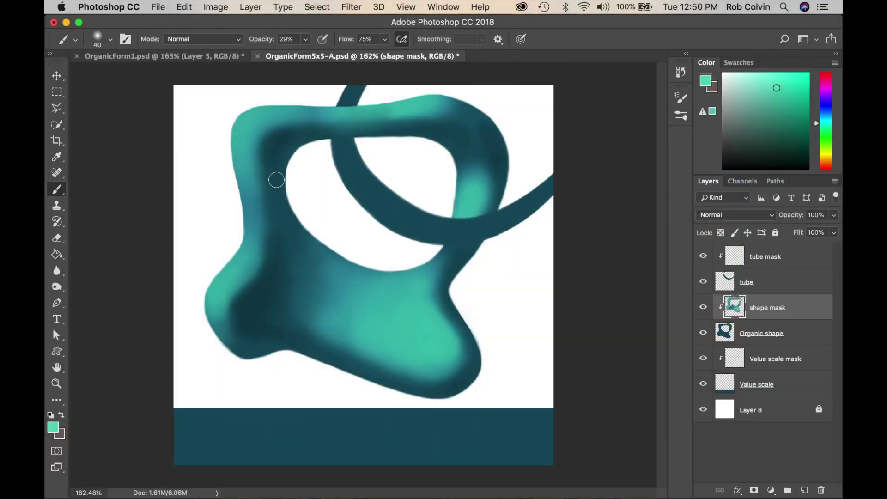
# Shrink the brush to 25 and highlight the top-left corner, top edge, left and lower-right lobes
pyautogui.press('[')
pyautogui.moveTo(278, 113)
pyautogui.mouseDown()
pyautogui.moveTo(248, 121)
pyautogui.moveTo(276, 109)
pyautogui.mouseUp()
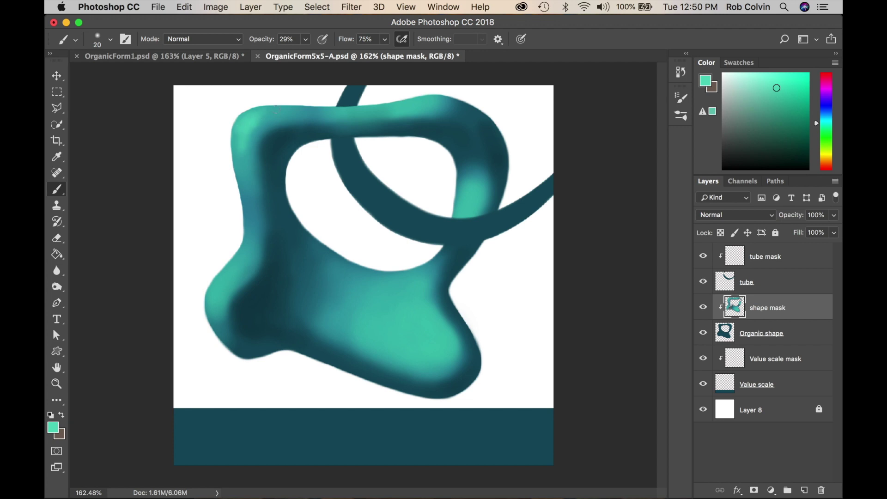
pyautogui.moveTo(437, 331)
pyautogui.mouseDown()
pyautogui.moveTo(423, 352)
pyautogui.moveTo(430, 365)
pyautogui.mouseUp()
pyautogui.moveTo(467, 214); pyautogui.dragTo(475, 195)
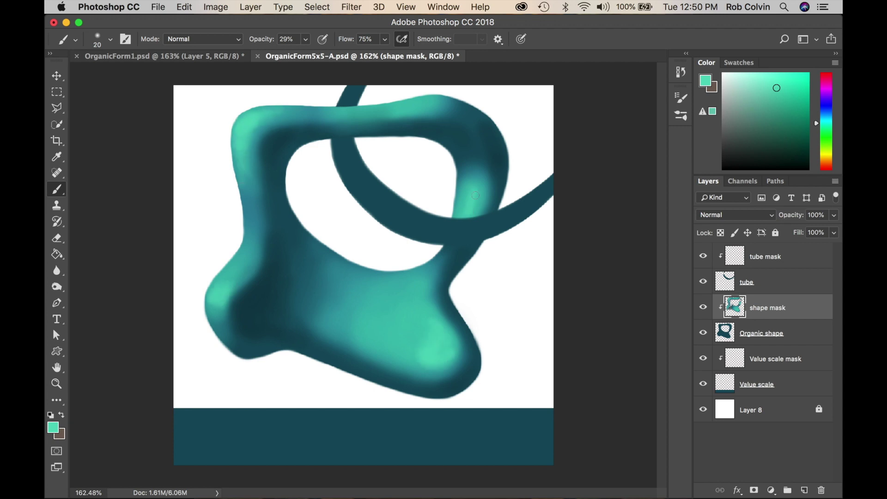
pyautogui.moveTo(401, 112); pyautogui.dragTo(326, 114)
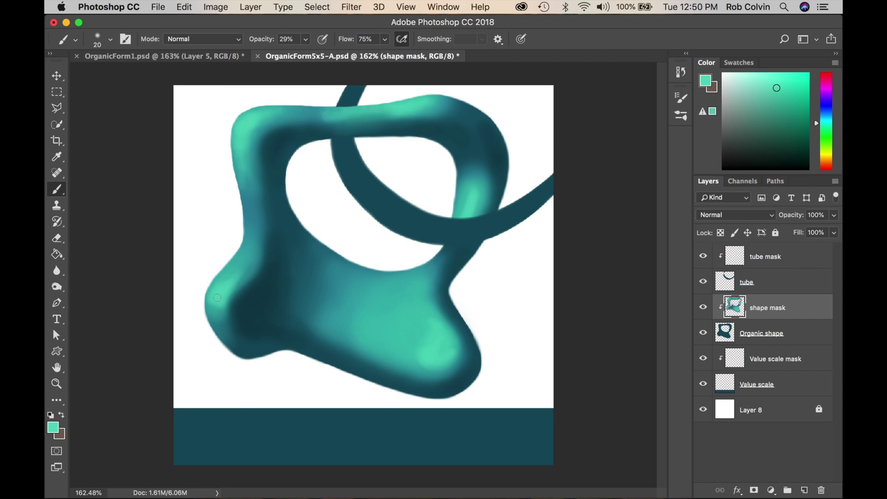
pyautogui.moveTo(215, 308); pyautogui.dragTo(245, 272)
pyautogui.moveTo(277, 112); pyautogui.dragTo(252, 124)
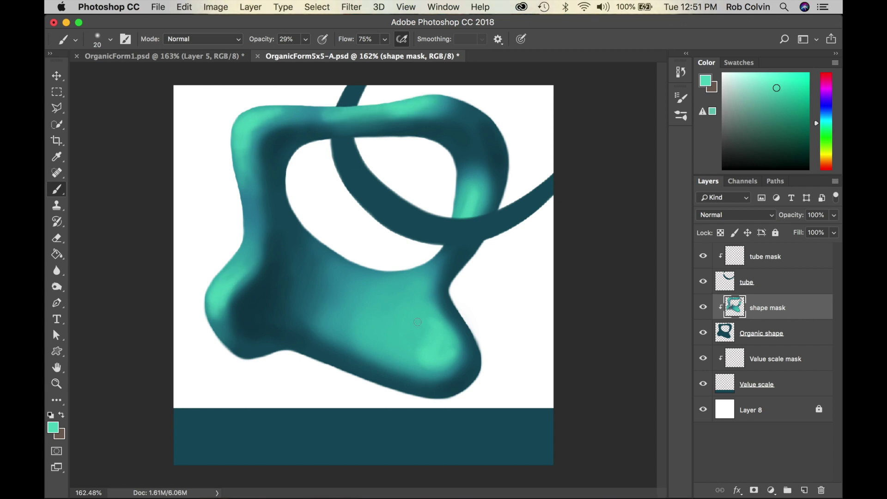
# Lower the brush opacity to 17% and enlarge the brush to 35
pyautogui.keyDown('alt'); pyautogui.click(278, 119); pyautogui.keyUp('alt')
pyautogui.keyDown('alt'); pyautogui.click(257, 127); pyautogui.keyUp('alt')
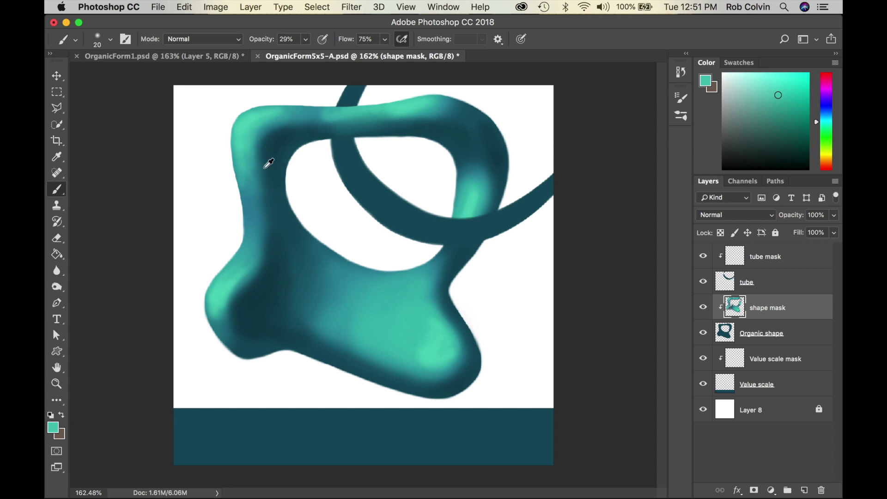
pyautogui.click(306, 38)
pyautogui.moveTo(304, 55); pyautogui.dragTo(297, 56)
pyautogui.keyDown('alt'); pyautogui.click(251, 190); pyautogui.keyUp('alt')
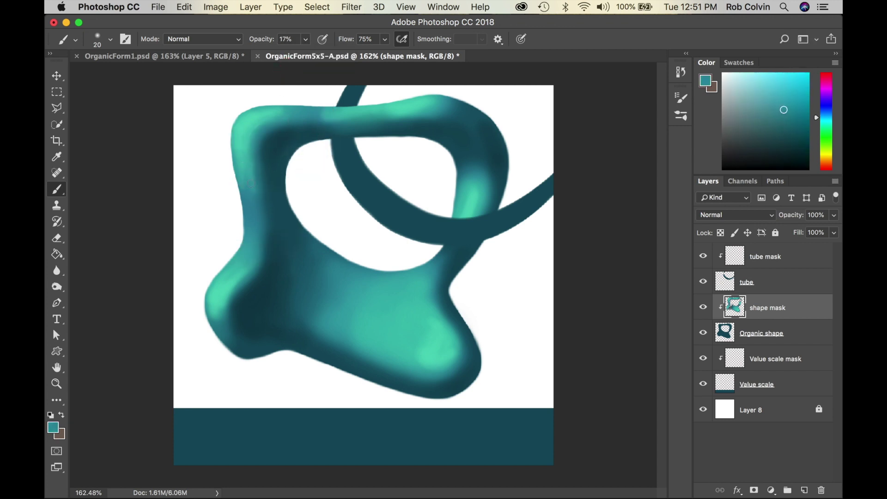
pyautogui.press(']')
pyautogui.press(']')
pyautogui.press(']')
# Soften the top highlight's hard left end and the left highlight's lower edge with sampled teals
pyautogui.keyDown('alt'); pyautogui.click(251, 163); pyautogui.keyUp('alt')
pyautogui.keyDown('alt'); pyautogui.click(273, 116); pyautogui.keyUp('alt')
pyautogui.keyDown('alt'); pyautogui.click(315, 114); pyautogui.keyUp('alt')
pyautogui.keyDown('alt'); pyautogui.click(322, 113); pyautogui.keyUp('alt')
pyautogui.moveTo(322, 113); pyautogui.dragTo(333, 113)
pyautogui.keyDown('alt'); pyautogui.click(328, 113); pyautogui.keyUp('alt')
pyautogui.keyDown('alt'); pyautogui.click(405, 104); pyautogui.keyUp('alt')
pyautogui.keyDown('alt'); pyautogui.click(222, 319); pyautogui.keyUp('alt')
pyautogui.keyDown('alt'); pyautogui.click(223, 312); pyautogui.keyUp('alt')
pyautogui.moveTo(220, 327); pyautogui.dragTo(231, 310)
pyautogui.keyDown('alt'); pyautogui.click(223, 305); pyautogui.keyUp('alt')
# Sample teals around the shape and pick a lighter teal as the paint colour
pyautogui.keyDown('alt'); pyautogui.click(429, 324); pyautogui.keyUp('alt')
pyautogui.keyDown('alt'); pyautogui.click(427, 321); pyautogui.keyUp('alt')
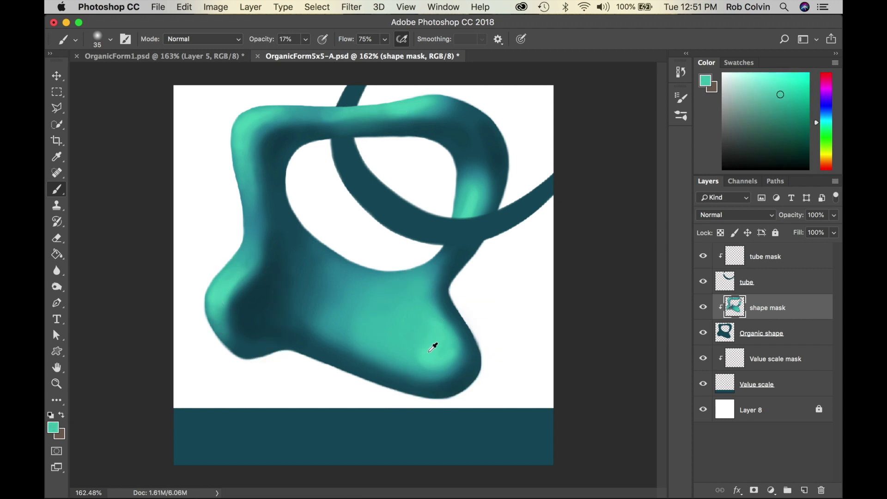
pyautogui.keyDown('alt'); pyautogui.click(452, 352); pyautogui.keyUp('alt')
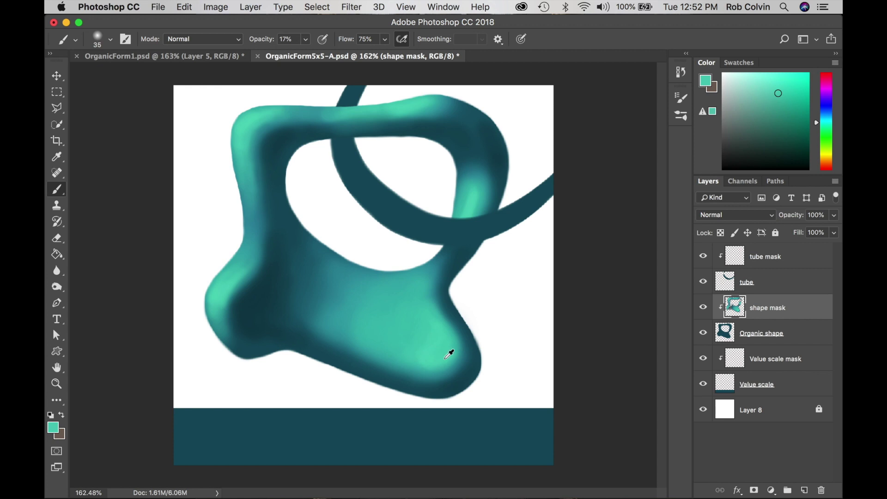
pyautogui.keyDown('alt'); pyautogui.click(257, 129); pyautogui.keyUp('alt')
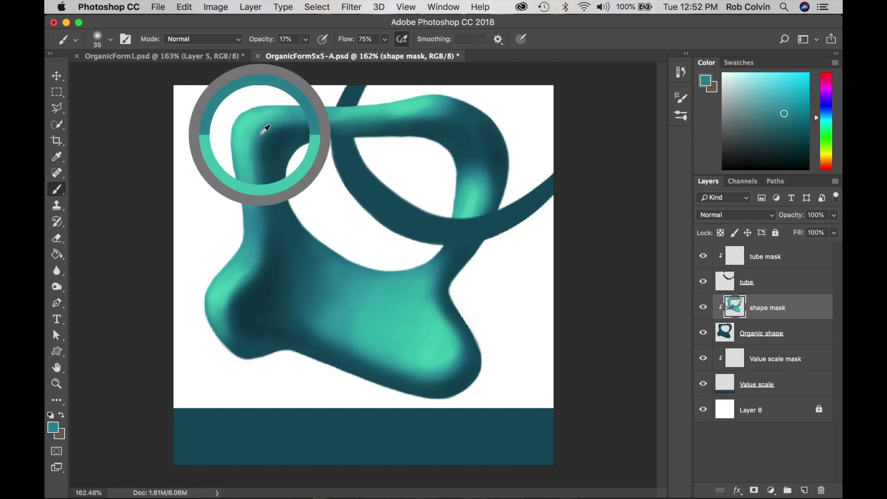
pyautogui.keyDown('alt'); pyautogui.click(254, 234); pyautogui.keyUp('alt')
pyautogui.keyDown('alt'); pyautogui.click(322, 111); pyautogui.keyUp('alt')
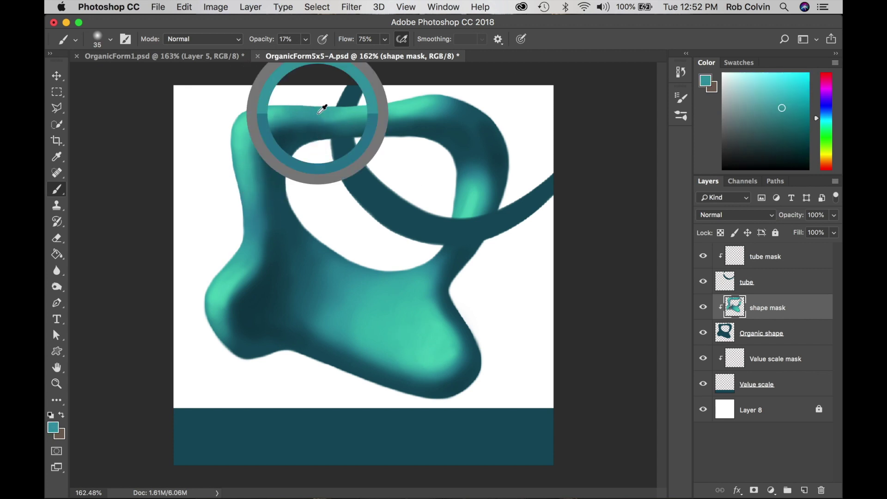
pyautogui.keyDown('alt'); pyautogui.click(402, 108); pyautogui.keyUp('alt')
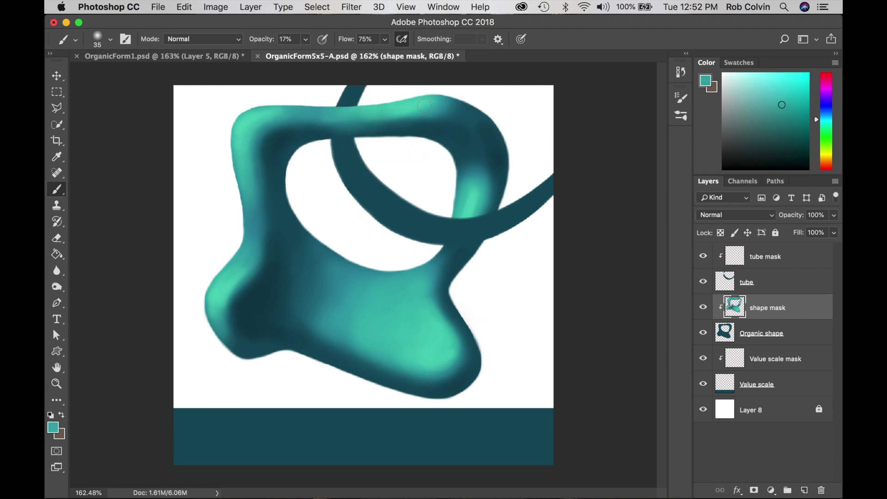
pyautogui.keyDown('alt'); pyautogui.click(418, 287); pyautogui.keyUp('alt')
pyautogui.keyDown('alt'); pyautogui.click(433, 286); pyautogui.keyUp('alt')
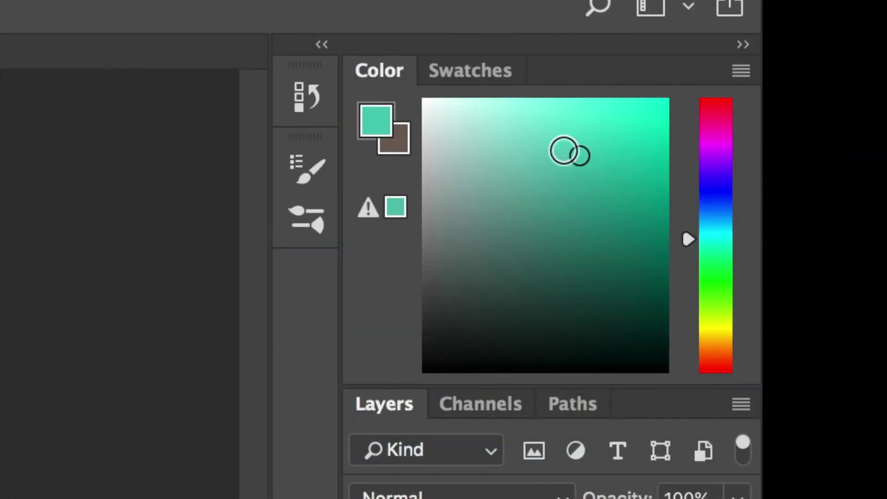
pyautogui.click(568, 124)
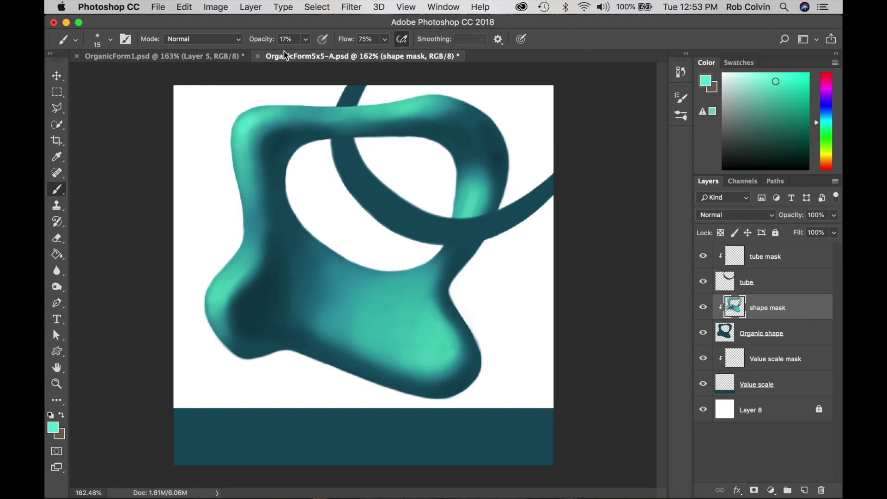
# Raise brush opacity to 27% and brighten the highlight along the shape's top
pyautogui.click(306, 39)
pyautogui.moveTo(304, 56); pyautogui.dragTo(310, 55)
pyautogui.click(251, 117)
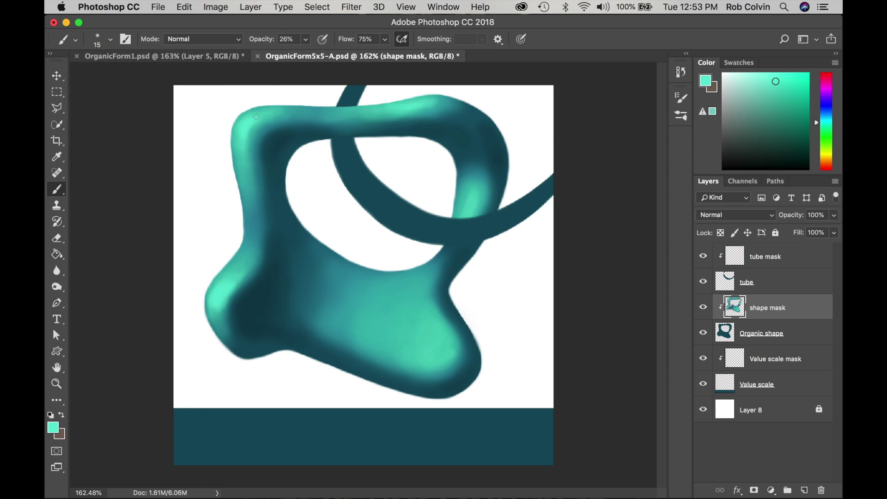
pyautogui.moveTo(436, 106); pyautogui.dragTo(443, 106)
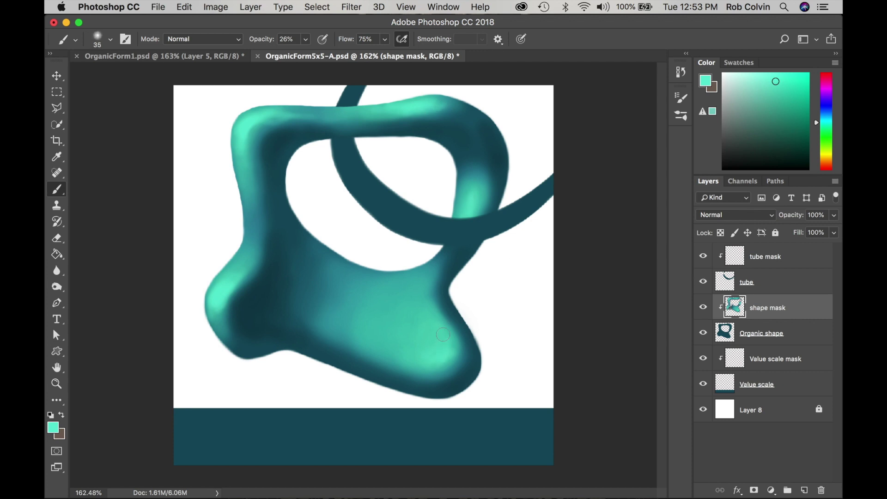
# Sample mint and dark teals, then extend the top-right highlight rightward
pyautogui.keyDown('alt'); pyautogui.click(450, 349); pyautogui.keyUp('alt')
pyautogui.keyDown('alt'); pyautogui.click(270, 133); pyautogui.keyUp('alt')
pyautogui.keyDown('alt'); pyautogui.click(283, 115); pyautogui.keyUp('alt')
pyautogui.keyDown('alt'); pyautogui.click(259, 139); pyautogui.keyUp('alt')
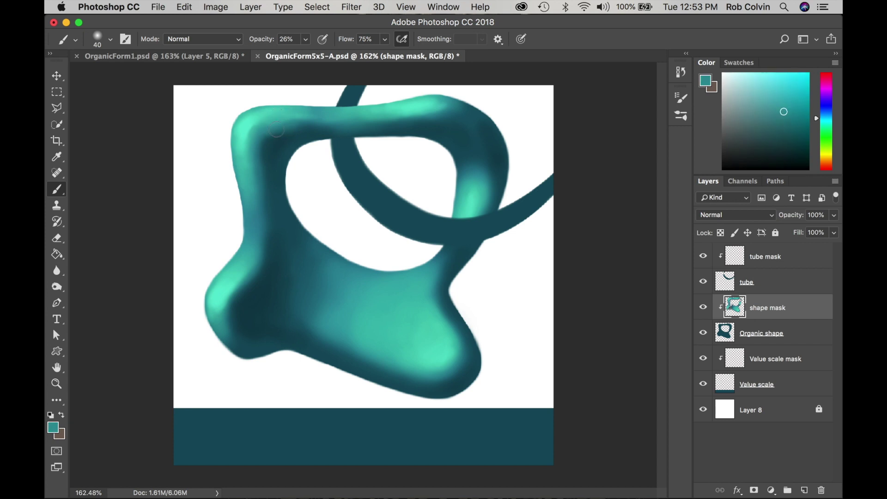
pyautogui.keyDown('alt'); pyautogui.click(276, 152); pyautogui.keyUp('alt')
pyautogui.keyDown('alt'); pyautogui.click(295, 120); pyautogui.keyUp('alt')
pyautogui.keyDown('alt'); pyautogui.click(267, 148); pyautogui.keyUp('alt')
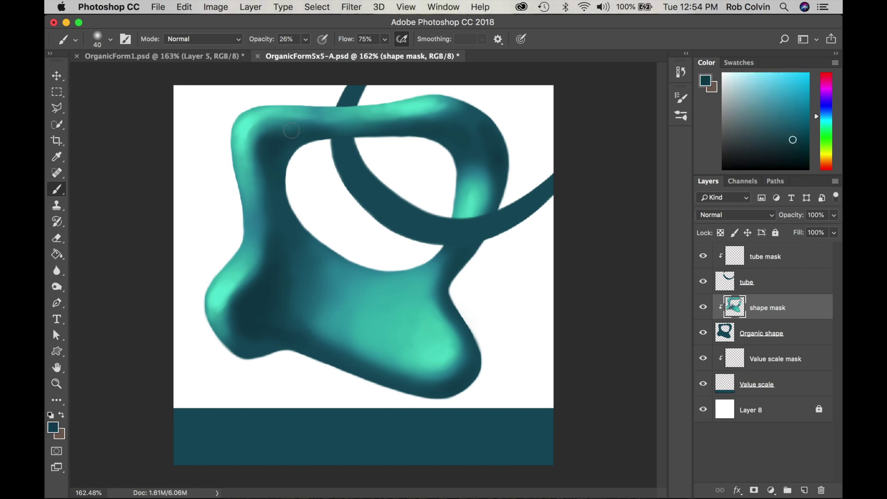
pyautogui.keyDown('alt'); pyautogui.click(411, 110); pyautogui.keyUp('alt')
pyautogui.keyDown('alt'); pyautogui.click(438, 109); pyautogui.keyUp('alt')
pyautogui.keyDown('alt'); pyautogui.click(464, 120); pyautogui.keyUp('alt')
pyautogui.keyDown('alt'); pyautogui.click(437, 109); pyautogui.keyUp('alt')
pyautogui.moveTo(438, 106); pyautogui.dragTo(457, 103)
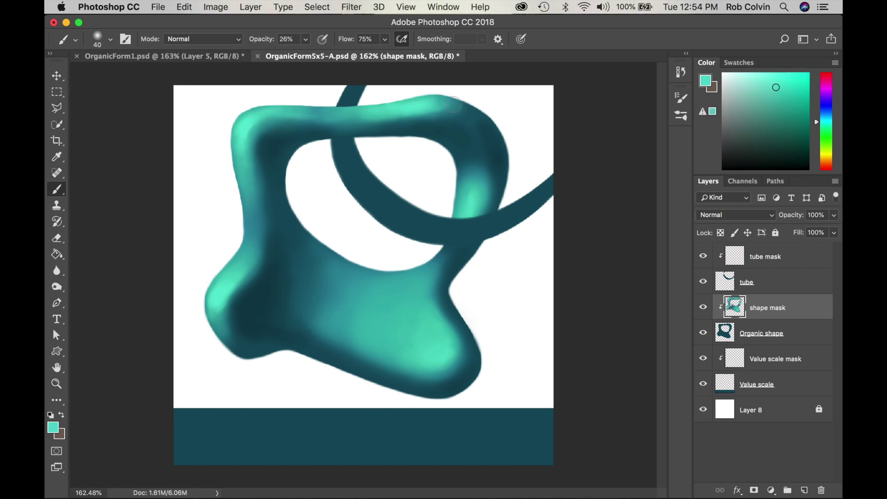
# Sample a dark teal, keep its hue cyan teal, and raise brush opacity to 56%
pyautogui.keyDown('alt'); pyautogui.click(366, 314); pyautogui.keyUp('alt')
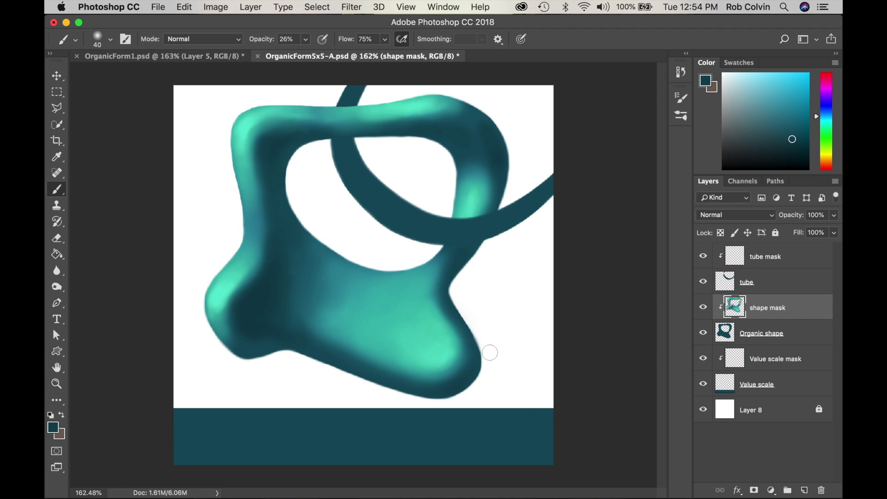
pyautogui.keyDown('alt'); pyautogui.click(475, 369); pyautogui.keyUp('alt')
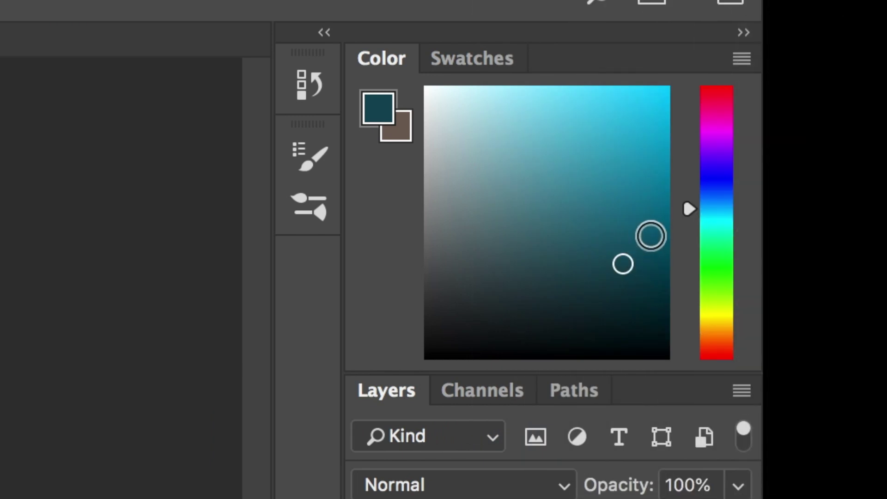
pyautogui.click(719, 193)
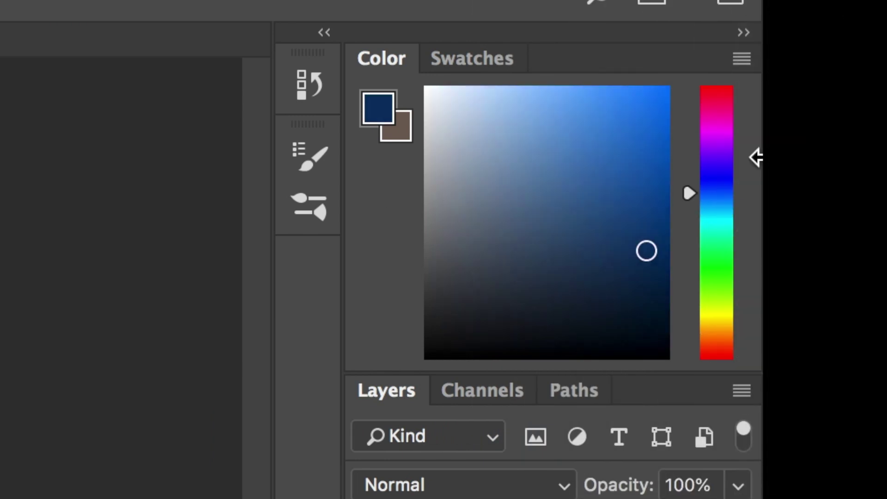
pyautogui.click(722, 203)
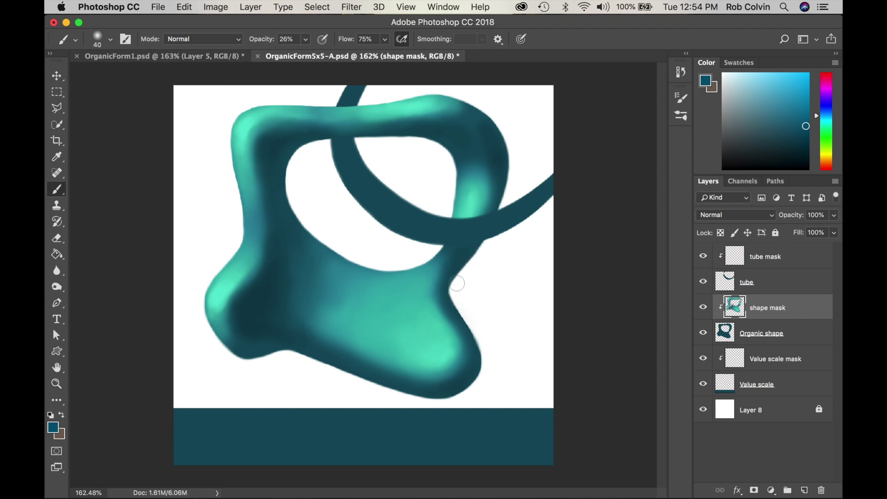
pyautogui.click(305, 45)
pyautogui.moveTo(308, 58); pyautogui.dragTo(324, 55)
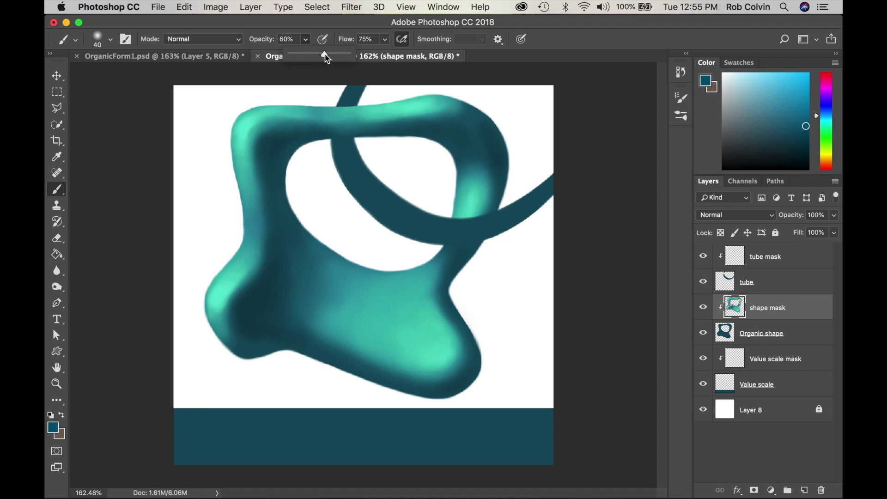
pyautogui.click(514, 177)
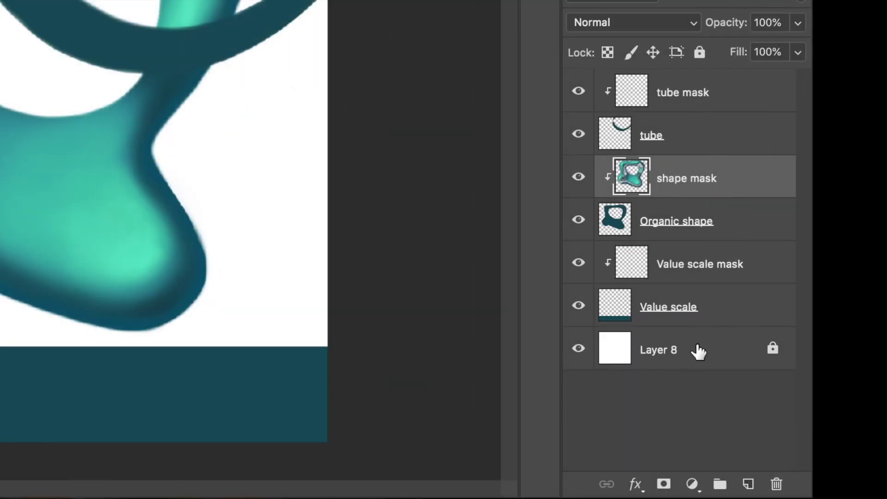
# Add a new layer above background Layer 8 and enlarge the brush to 800 px
pyautogui.click(710, 353)
pyautogui.click(748, 484)
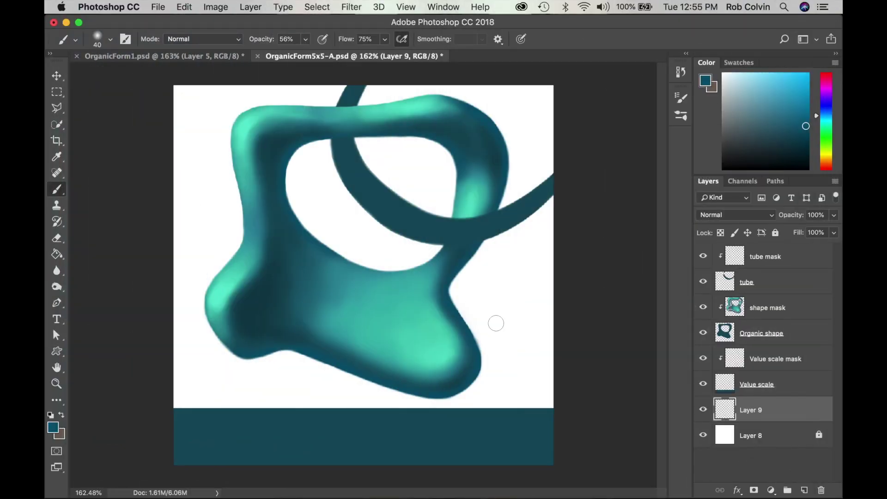
pyautogui.press(']')
pyautogui.press(']')
pyautogui.press(']')
pyautogui.press(']')
pyautogui.press(']')
pyautogui.press(']')
pyautogui.press(']')
pyautogui.press(']')
pyautogui.press(']')
pyautogui.press(']')
pyautogui.press(']')
pyautogui.press(']')
pyautogui.press(']')
pyautogui.press(']')
pyautogui.press(']')
pyautogui.press(']')
pyautogui.press(']')
# Sample a dark teal and paint soft shading over the upper-left background
pyautogui.press('z')
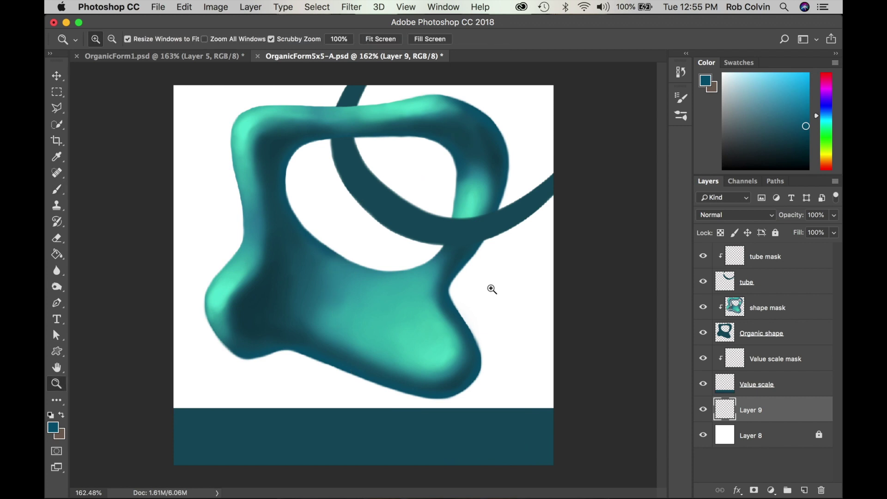
pyautogui.moveTo(506, 288); pyautogui.dragTo(431, 261)
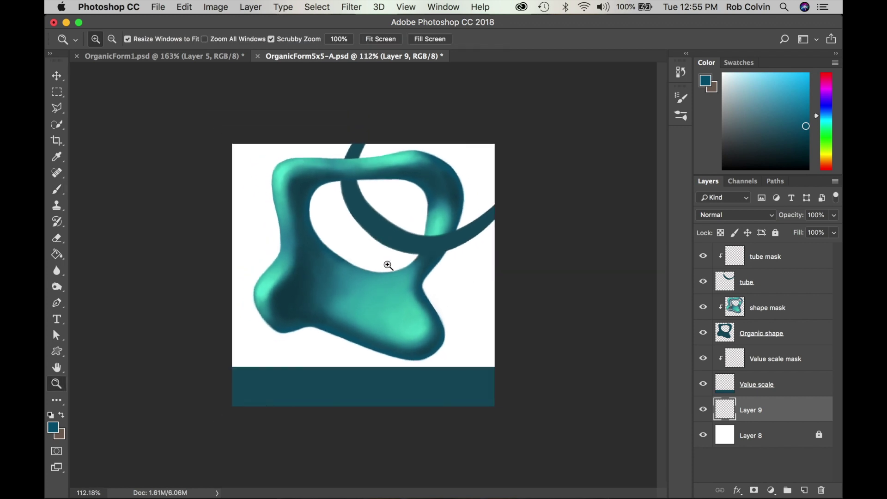
pyautogui.press('b')
pyautogui.keyDown('alt'); pyautogui.click(294, 287); pyautogui.keyUp('alt')
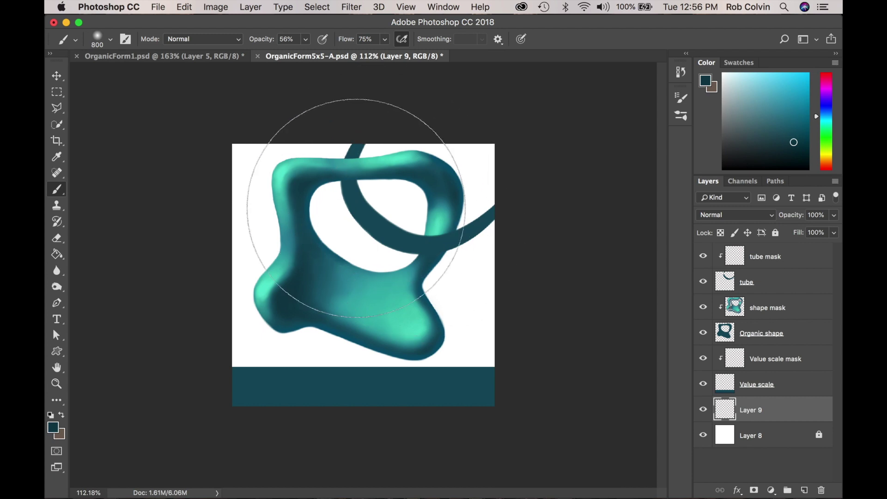
pyautogui.click(305, 39)
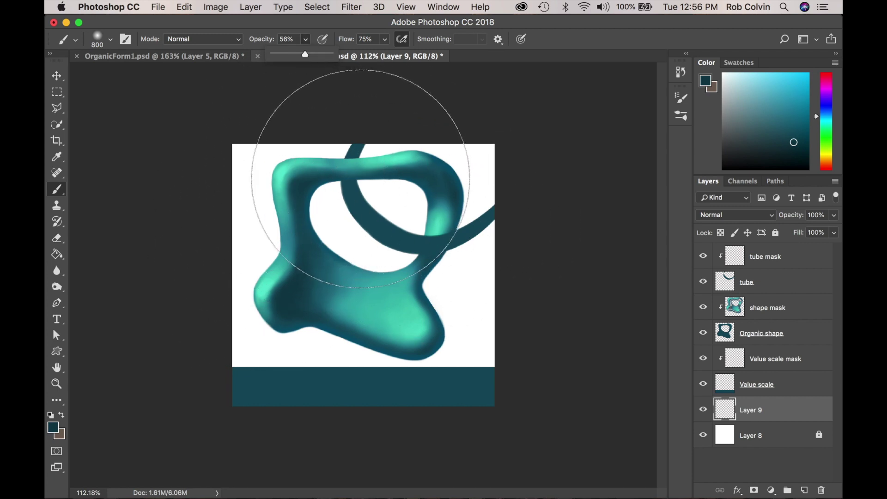
pyautogui.click(279, 192)
pyautogui.moveTo(298, 182)
pyautogui.mouseDown()
pyautogui.moveTo(242, 215)
pyautogui.moveTo(335, 176)
pyautogui.moveTo(383, 169)
pyautogui.moveTo(270, 207)
pyautogui.moveTo(385, 191)
pyautogui.moveTo(327, 173)
pyautogui.moveTo(325, 209)
pyautogui.moveTo(386, 172)
pyautogui.moveTo(242, 218)
pyautogui.moveTo(288, 223)
pyautogui.moveTo(247, 175)
pyautogui.mouseUp()
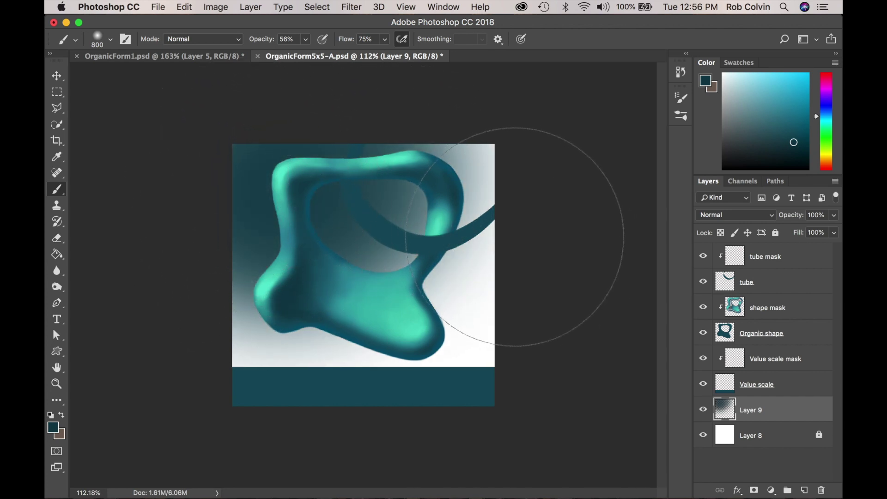
# Shift Layer 9's background gradient hue from teal to navy blue with Hue/Saturation
pyautogui.press('super+u')
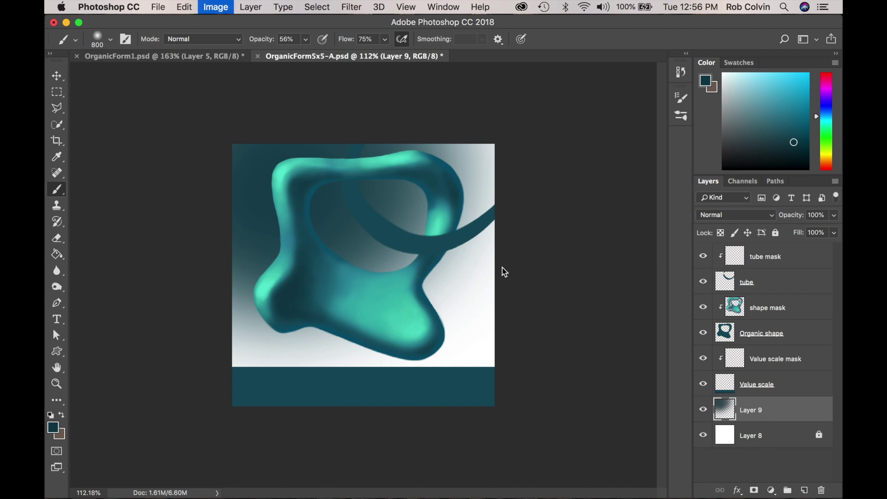
pyautogui.moveTo(655, 128); pyautogui.dragTo(664, 129)
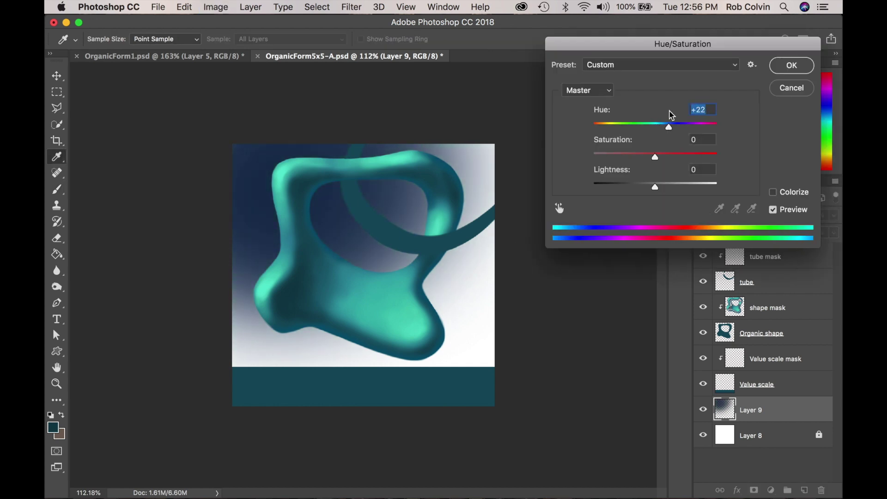
pyautogui.click(791, 65)
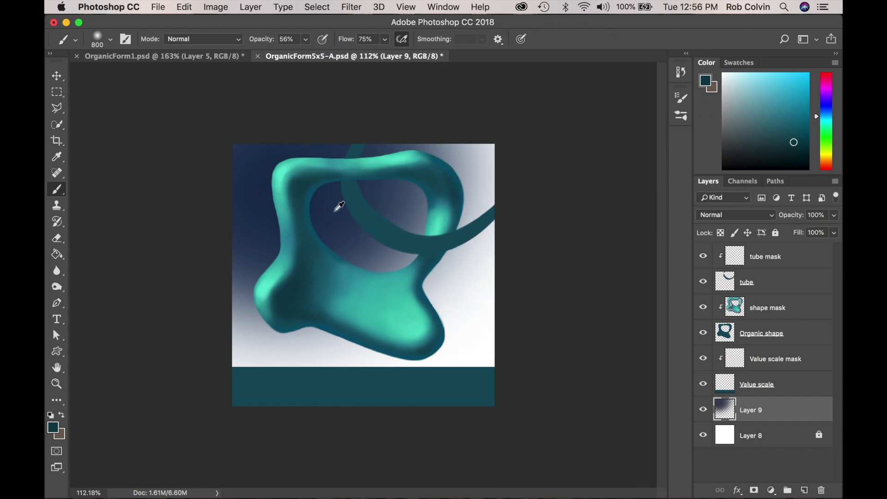
# Paint sampled dark navy over the upper-right background, then shrink the brush from 800 to 100
pyautogui.keyDown('alt'); pyautogui.click(258, 170); pyautogui.keyUp('alt')
pyautogui.moveTo(476, 175)
pyautogui.mouseDown()
pyautogui.moveTo(545, 123)
pyautogui.moveTo(474, 164)
pyautogui.moveTo(476, 139)
pyautogui.mouseUp()
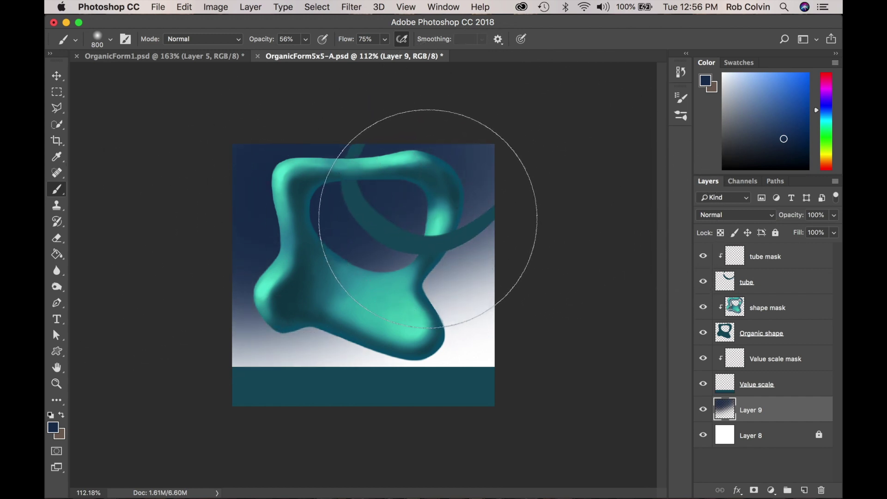
pyautogui.press('v')
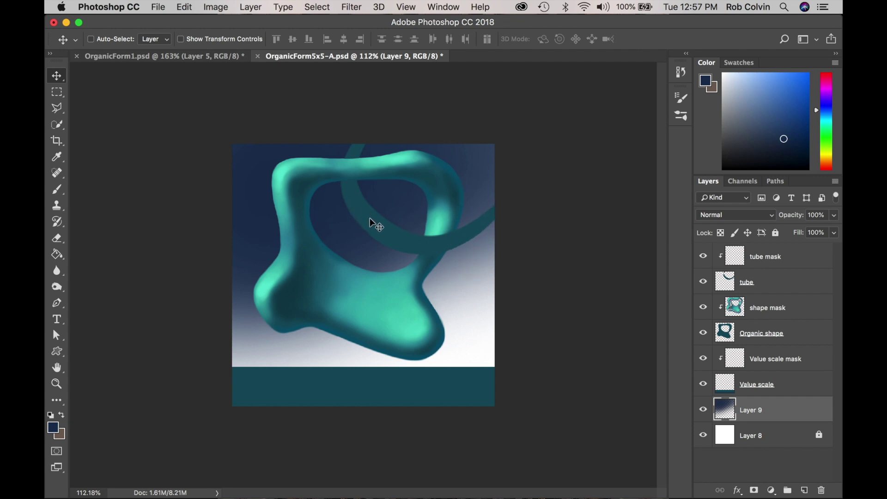
pyautogui.press('b')
pyautogui.press('[')
pyautogui.press('[')
pyautogui.press('[')
pyautogui.press('[')
pyautogui.press('[')
pyautogui.press('[')
pyautogui.press('[')
pyautogui.press('[')
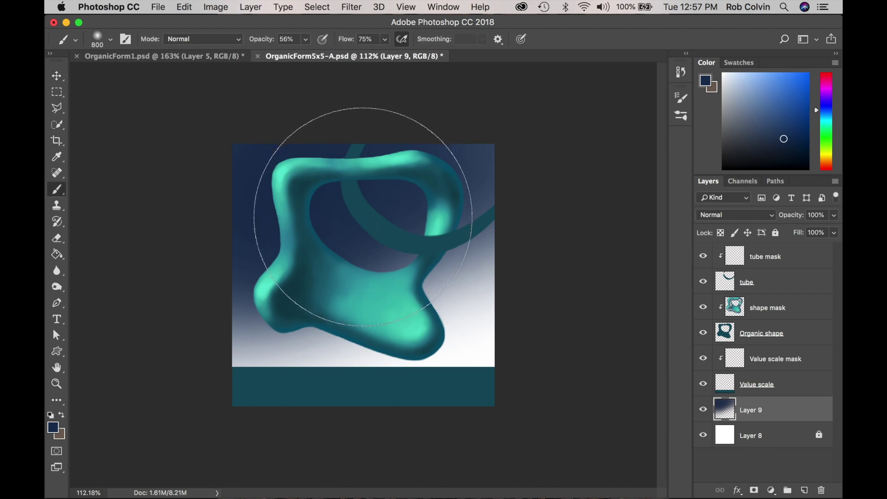
pyautogui.press('[')
pyautogui.press('[')
pyautogui.press('[')
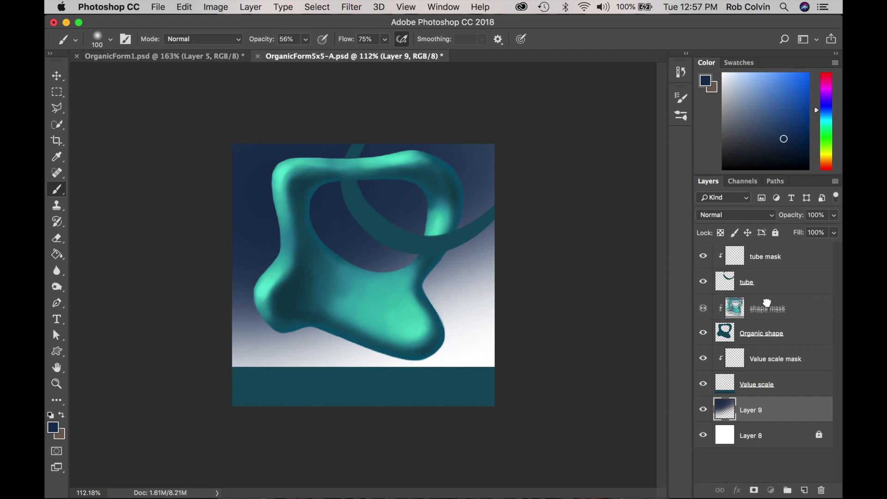
# On the shape mask layer, blend a darker teal along the shape's edge with a 60 brush
pyautogui.click(750, 312)
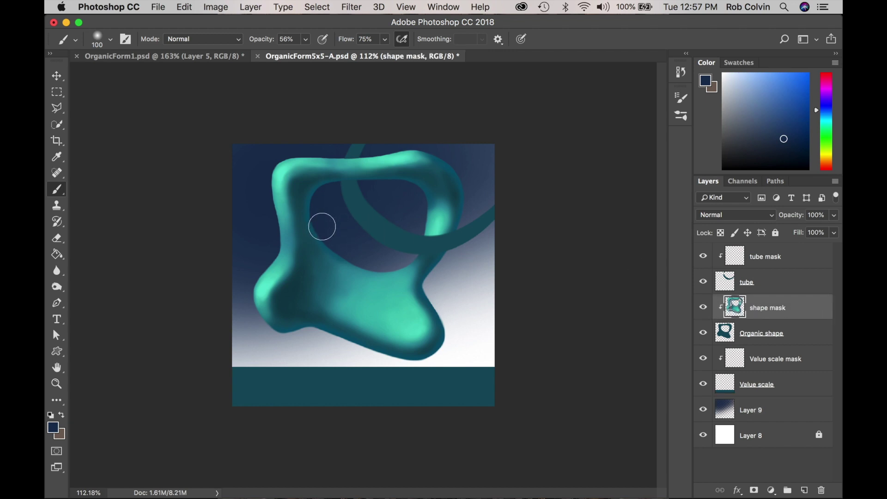
pyautogui.press('[')
pyautogui.press('[')
pyautogui.press('[')
pyautogui.press('[')
pyautogui.keyDown('alt'); pyautogui.click(317, 186); pyautogui.keyUp('alt')
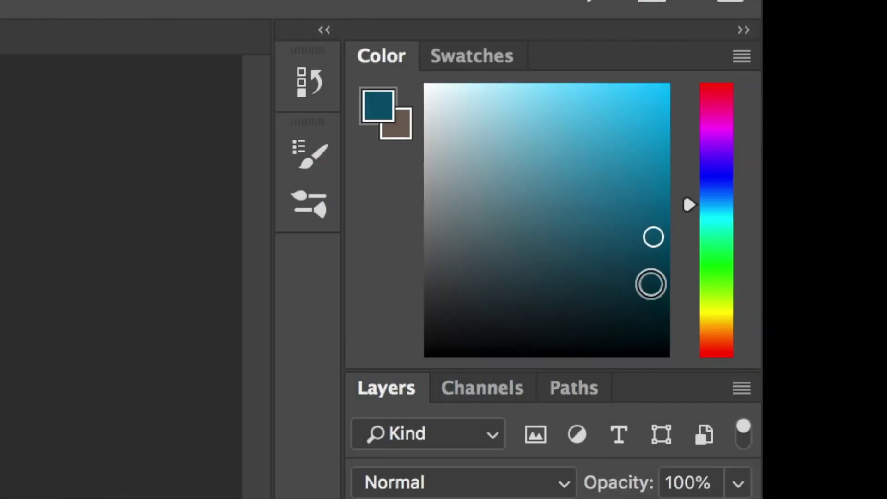
pyautogui.click(647, 257)
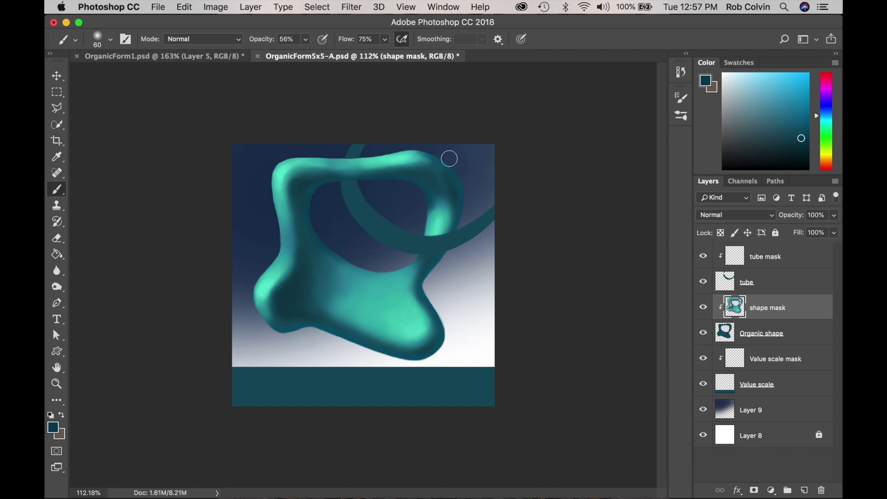
pyautogui.moveTo(444, 280); pyautogui.dragTo(438, 292)
# Sample several lighter teals from the shape's lower body, fine-tuning the brush size
pyautogui.keyDown('alt'); pyautogui.click(288, 291); pyautogui.keyUp('alt')
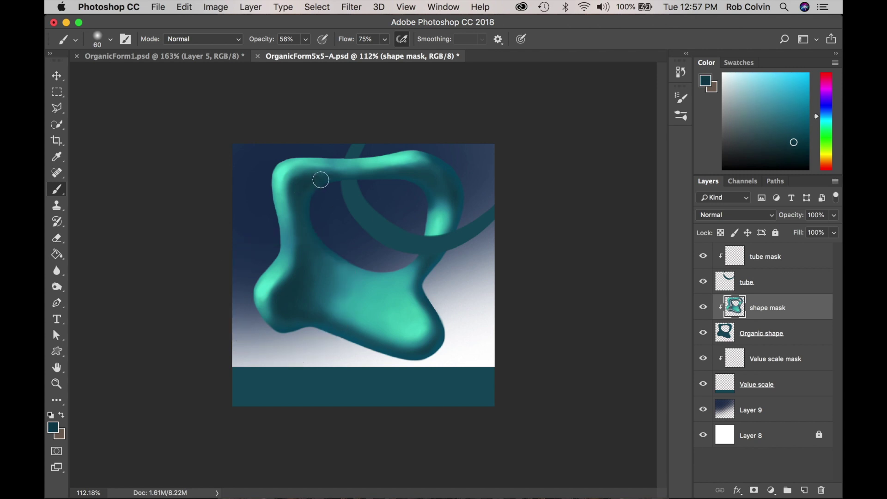
pyautogui.press('[')
pyautogui.press('[')
pyautogui.press('[')
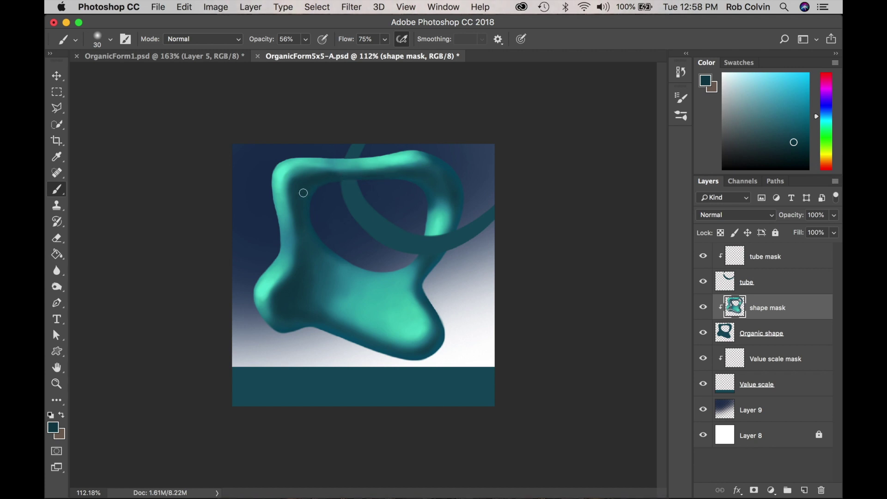
pyautogui.press(']')
pyautogui.keyDown('alt'); pyautogui.click(312, 267); pyautogui.keyUp('alt')
pyautogui.keyDown('alt'); pyautogui.click(315, 261); pyautogui.keyUp('alt')
pyautogui.keyDown('alt'); pyautogui.click(328, 271); pyautogui.keyUp('alt')
pyautogui.keyDown('alt'); pyautogui.click(317, 272); pyautogui.keyUp('alt')
# Lower the brush opacity to 19% and resample light and dark teals from the shape
pyautogui.click(305, 39)
pyautogui.moveTo(290, 57); pyautogui.dragTo(284, 57)
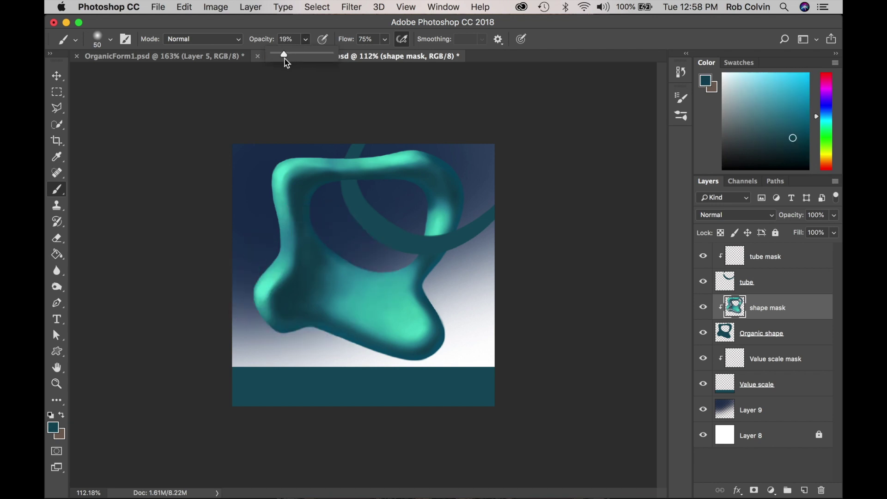
pyautogui.keyDown('alt'); pyautogui.click(315, 261); pyautogui.keyUp('alt')
pyautogui.keyDown('alt'); pyautogui.click(314, 258); pyautogui.keyUp('alt')
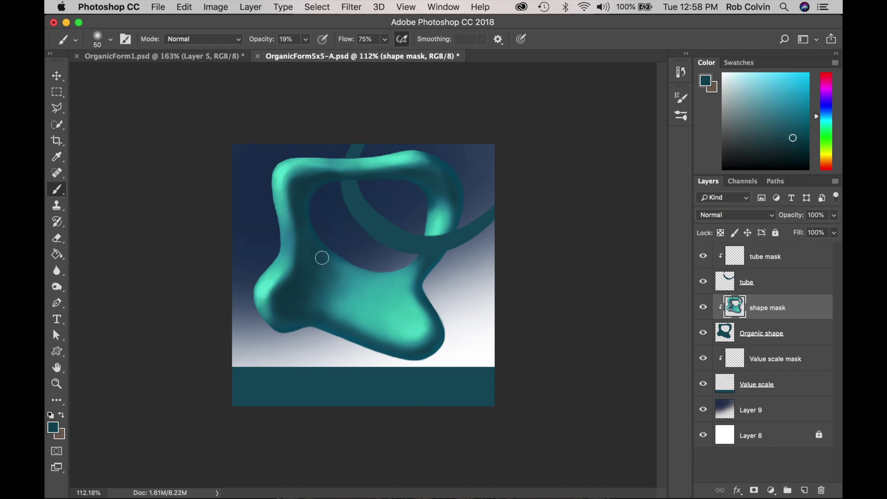
pyautogui.keyDown('alt'); pyautogui.click(350, 300); pyautogui.keyUp('alt')
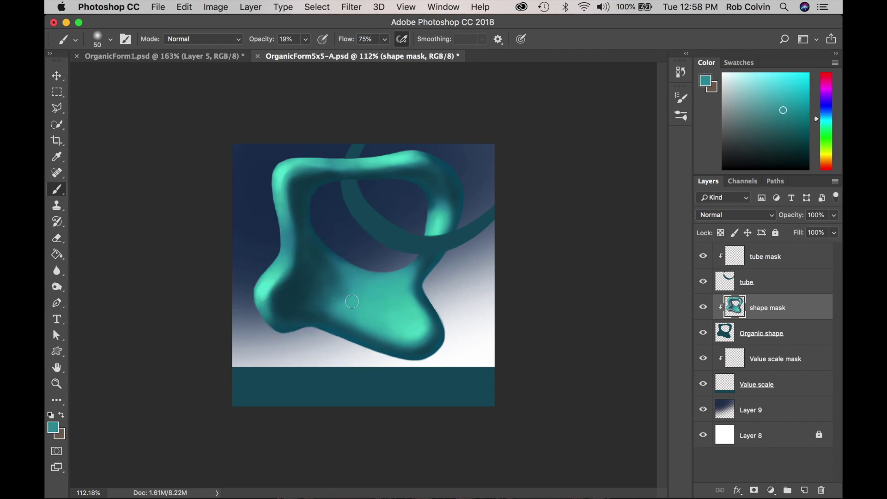
pyautogui.keyDown('alt'); pyautogui.click(341, 268); pyautogui.keyUp('alt')
# Blend teal around the shape's inner rim with a 125 brush, resampling teals, then shrink it to 100
pyautogui.press(']')
pyautogui.press(']')
pyautogui.press(']')
pyautogui.press(']')
pyautogui.keyDown('alt'); pyautogui.click(313, 254); pyautogui.keyUp('alt')
pyautogui.keyDown('alt'); pyautogui.click(354, 277); pyautogui.keyUp('alt')
pyautogui.moveTo(351, 275)
pyautogui.mouseDown()
pyautogui.moveTo(333, 266)
pyautogui.moveTo(329, 287)
pyautogui.moveTo(333, 271)
pyautogui.moveTo(342, 273)
pyautogui.moveTo(314, 295)
pyautogui.mouseUp()
pyautogui.keyDown('alt'); pyautogui.click(339, 276); pyautogui.keyUp('alt')
pyautogui.keyDown('alt'); pyautogui.click(314, 262); pyautogui.keyUp('alt')
pyautogui.keyDown('alt'); pyautogui.click(357, 296); pyautogui.keyUp('alt')
pyautogui.keyDown('alt'); pyautogui.click(318, 260); pyautogui.keyUp('alt')
pyautogui.keyDown('alt'); pyautogui.click(307, 279); pyautogui.keyUp('alt')
pyautogui.keyDown('alt'); pyautogui.click(354, 306); pyautogui.keyUp('alt')
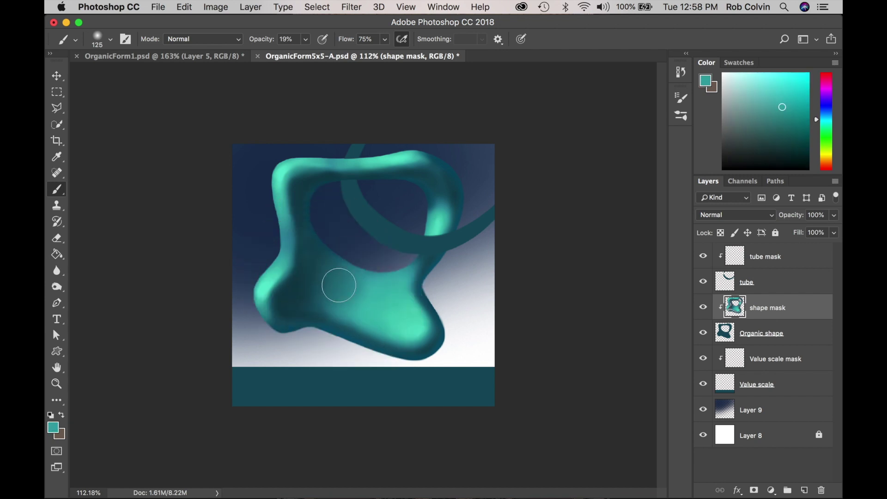
pyautogui.keyDown('alt'); pyautogui.click(314, 271); pyautogui.keyUp('alt')
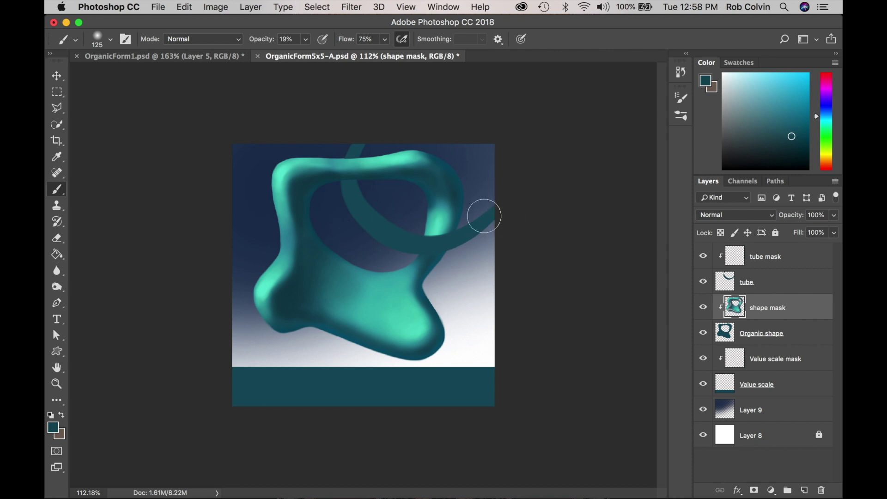
pyautogui.press('[')
pyautogui.press('[')
pyautogui.press('[')
pyautogui.press('[')
pyautogui.press('[')
pyautogui.press('[')
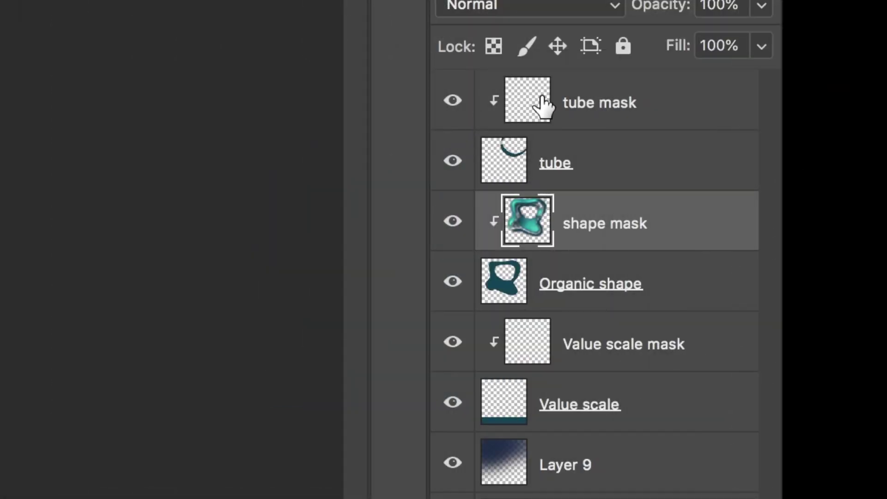
# On the tube mask layer, brush a sampled lighter teal along the tube's lower-left curve, zooming to 234%
pyautogui.click(600, 107)
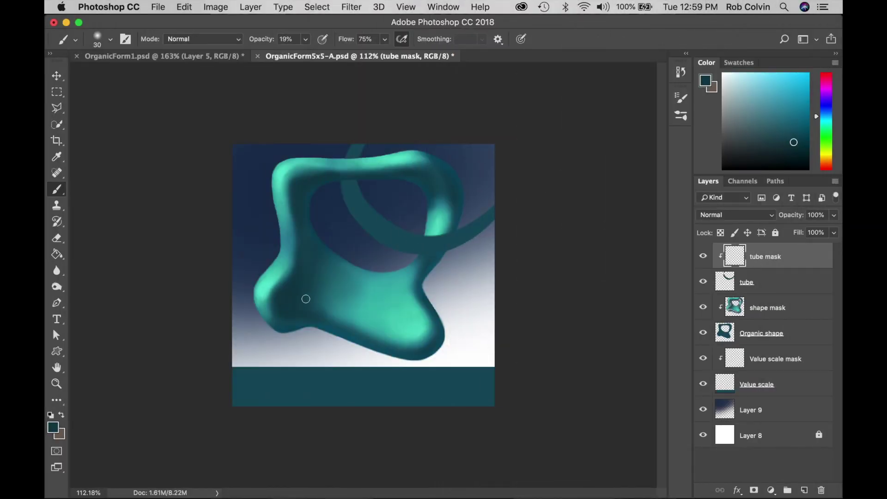
pyautogui.keyDown('alt'); pyautogui.click(292, 292); pyautogui.keyUp('alt')
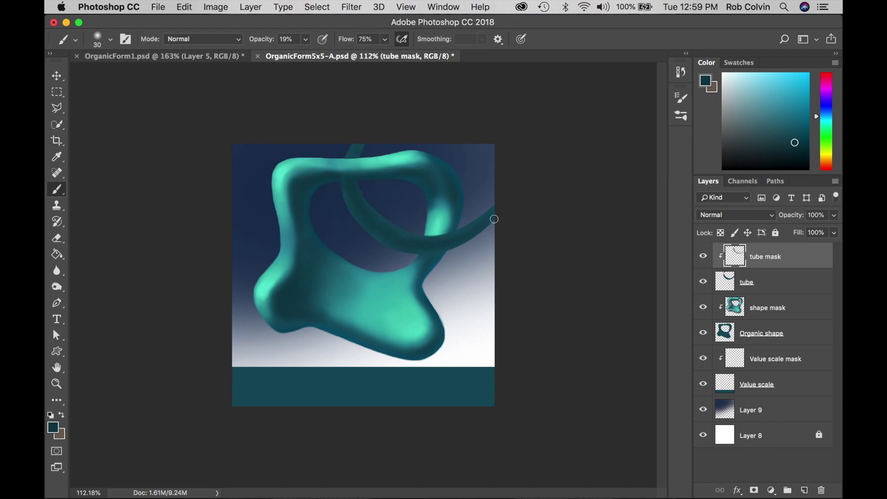
pyautogui.keyDown('alt'); pyautogui.click(334, 275); pyautogui.keyUp('alt')
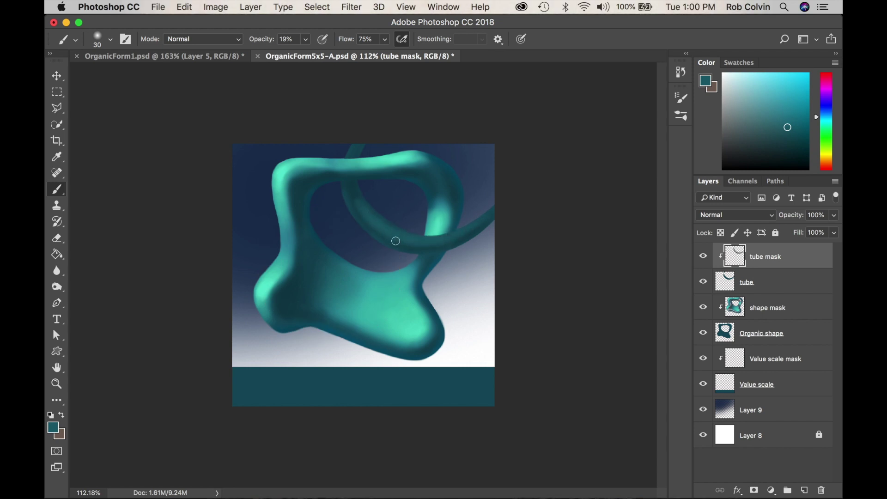
pyautogui.keyDown('alt'); pyautogui.click(372, 290); pyautogui.keyUp('alt')
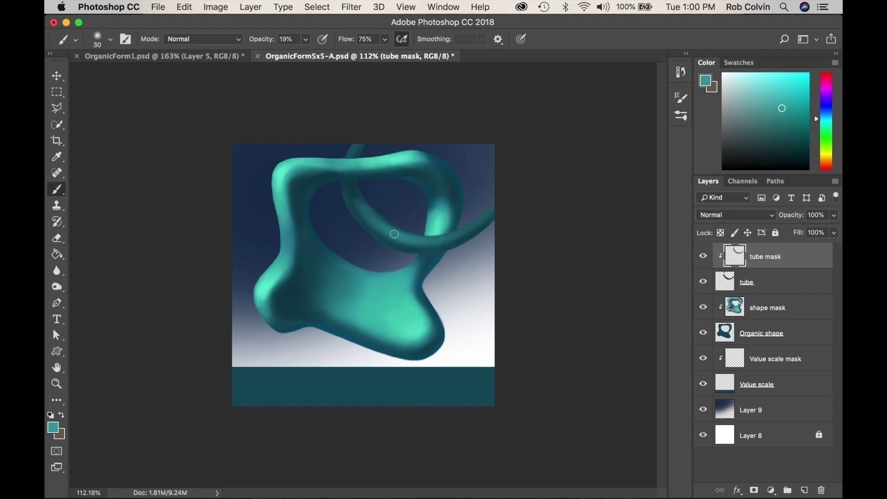
pyautogui.moveTo(364, 214)
pyautogui.mouseDown()
pyautogui.moveTo(378, 230)
pyautogui.moveTo(412, 242)
pyautogui.moveTo(468, 230)
pyautogui.mouseUp()
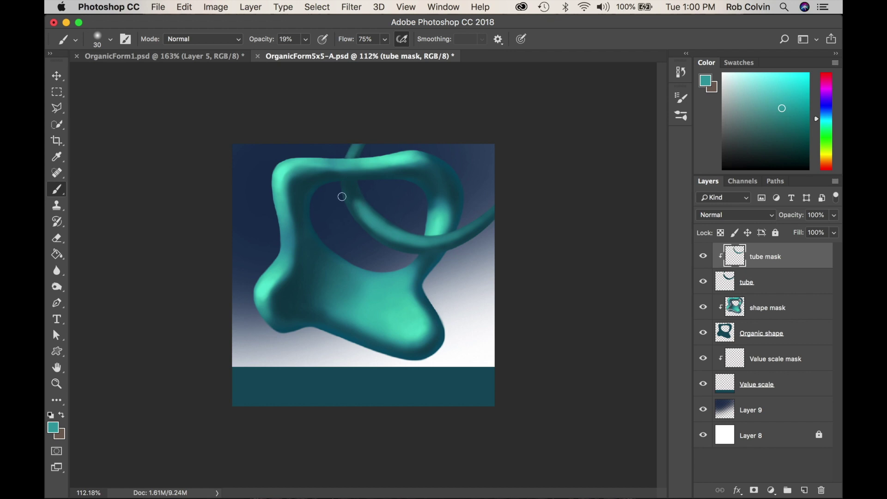
pyautogui.press('super+space')
pyautogui.moveTo(362, 229); pyautogui.dragTo(447, 232)
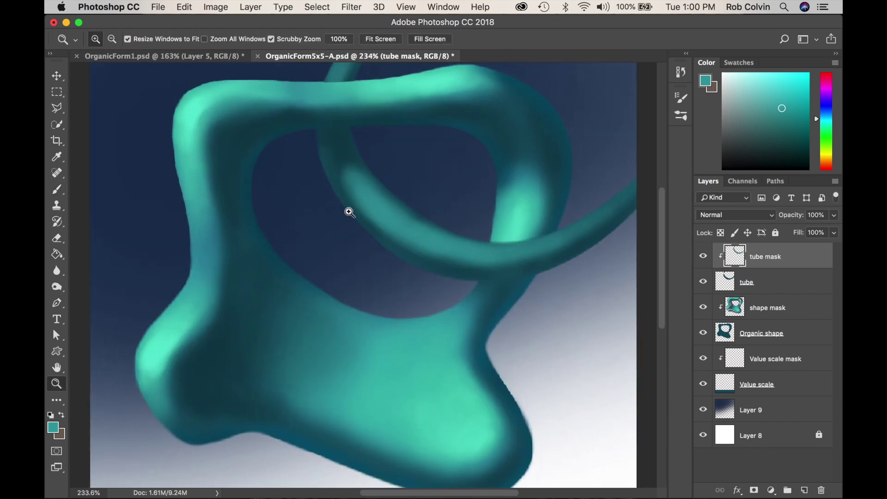
# Brighten the tube's lower edge with sampled bright teal using a 10 px brush
pyautogui.keyDown('alt'); pyautogui.click(332, 152); pyautogui.keyUp('alt')
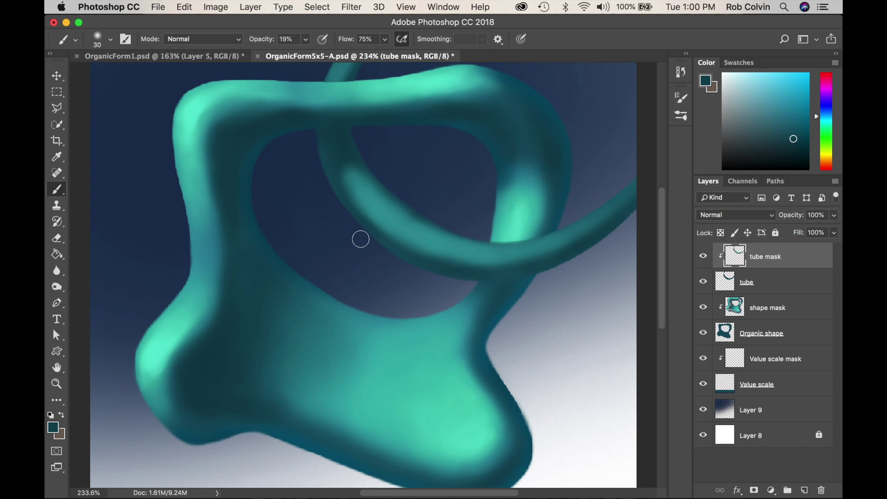
pyautogui.keyDown('alt'); pyautogui.click(340, 199); pyautogui.keyUp('alt')
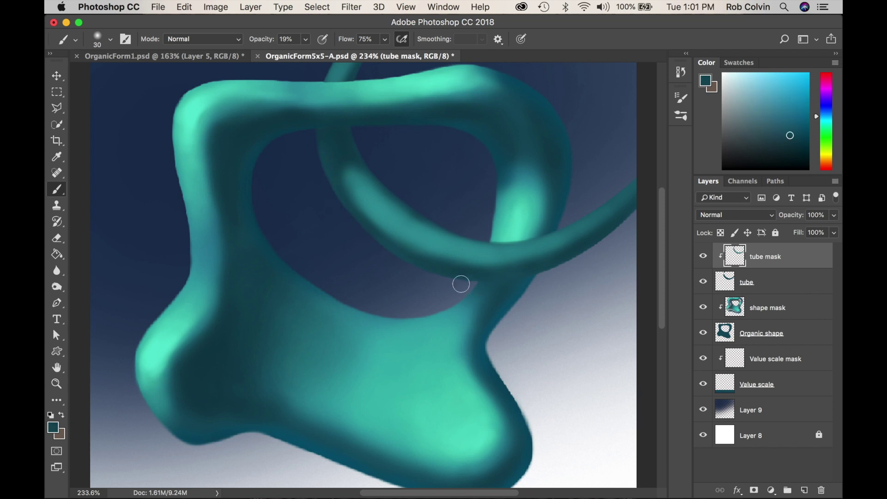
pyautogui.keyDown('alt'); pyautogui.click(544, 258); pyautogui.keyUp('alt')
pyautogui.press('[')
pyautogui.press('[')
pyautogui.keyDown('alt'); pyautogui.click(338, 315); pyautogui.keyUp('alt')
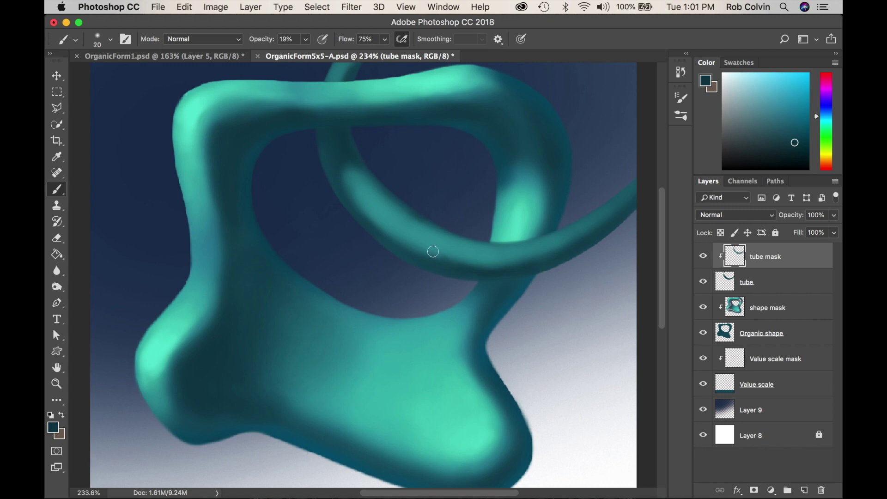
pyautogui.keyDown('alt'); pyautogui.click(453, 259); pyautogui.keyUp('alt')
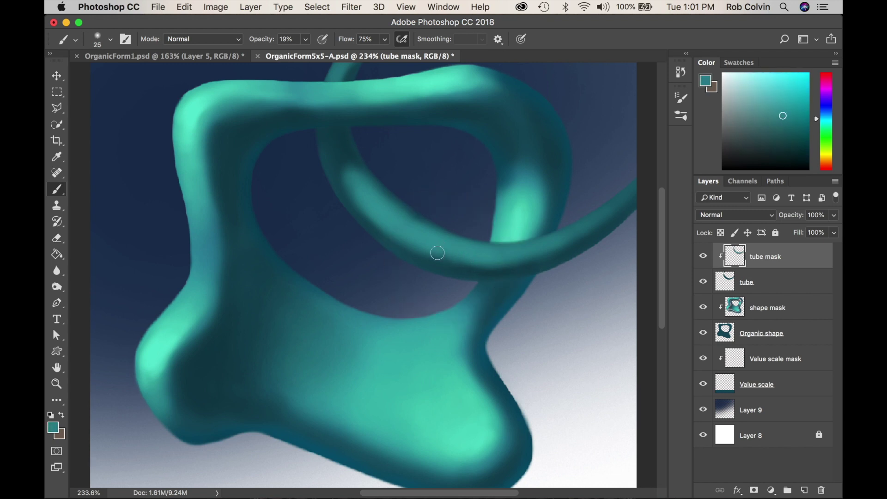
pyautogui.keyDown('alt'); pyautogui.click(339, 180); pyautogui.keyUp('alt')
pyautogui.keyDown('alt'); pyautogui.click(532, 203); pyautogui.keyUp('alt')
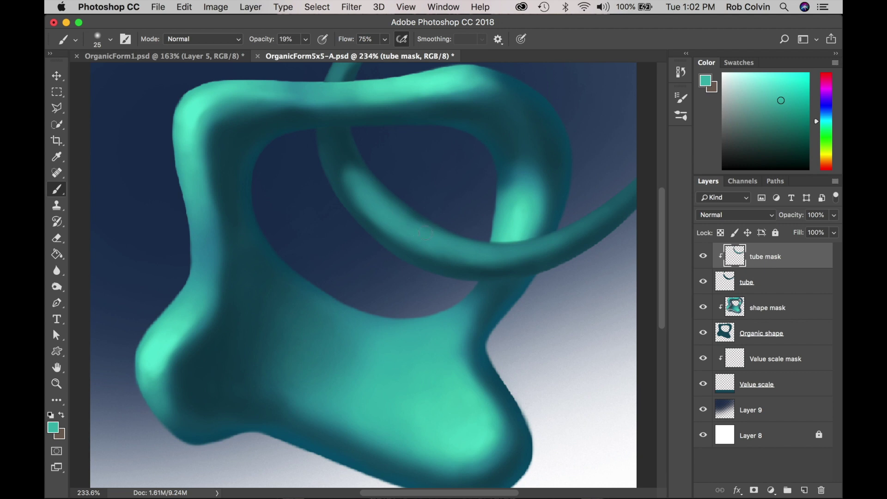
pyautogui.moveTo(437, 245)
pyautogui.mouseDown()
pyautogui.moveTo(461, 252)
pyautogui.moveTo(577, 237)
pyautogui.mouseUp()
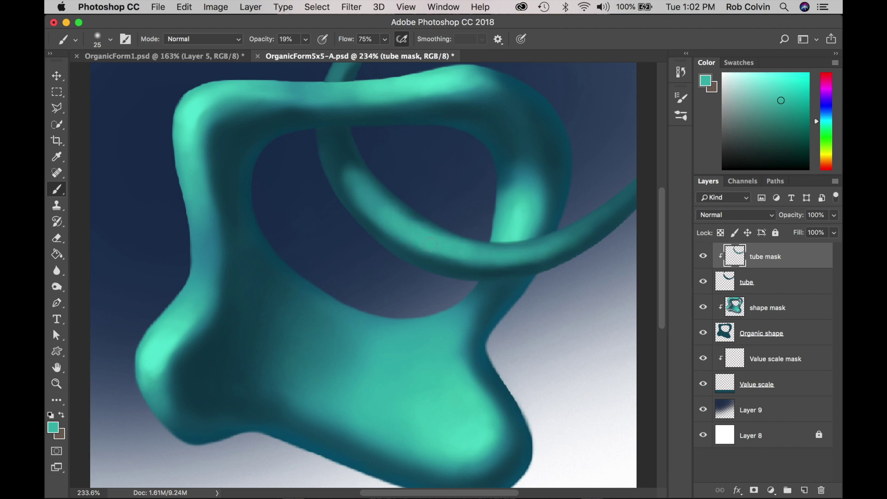
# Soften the tube's lower edge with mid teals, then make the shape mask layer active
pyautogui.keyDown('alt'); pyautogui.click(353, 174); pyautogui.keyUp('alt')
pyautogui.moveTo(418, 248); pyautogui.dragTo(508, 265)
pyautogui.keyDown('alt'); pyautogui.click(401, 239); pyautogui.keyUp('alt')
pyautogui.keyDown('alt'); pyautogui.click(465, 255); pyautogui.keyUp('alt')
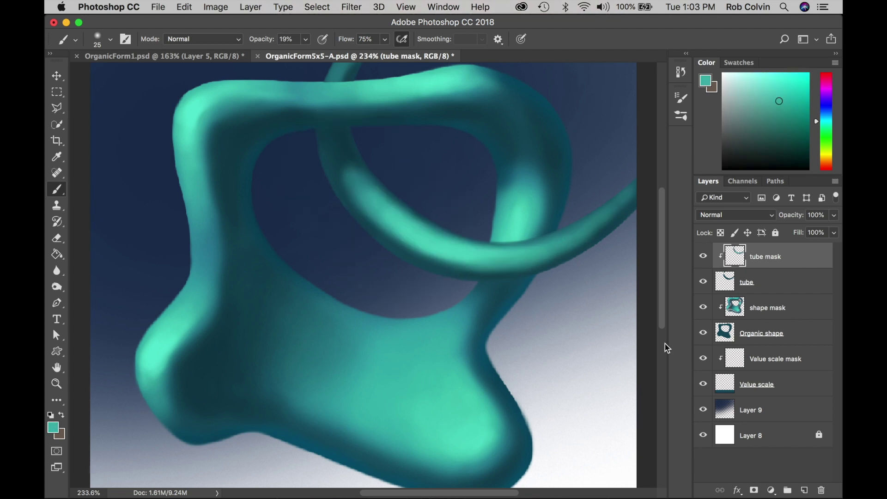
pyautogui.click(776, 310)
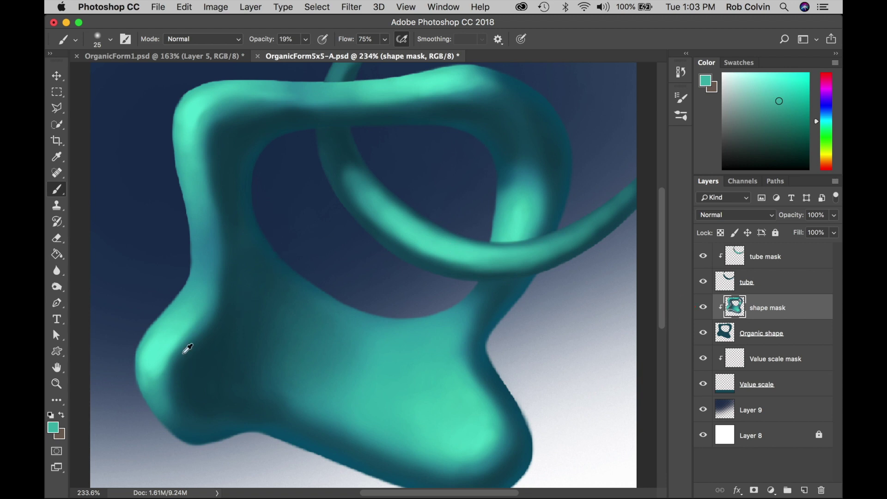
# Choose a lighter cyan-green highlight colour and brush it along the shape's upper-left edge
pyautogui.keyDown('alt'); pyautogui.click(165, 348); pyautogui.keyUp('alt')
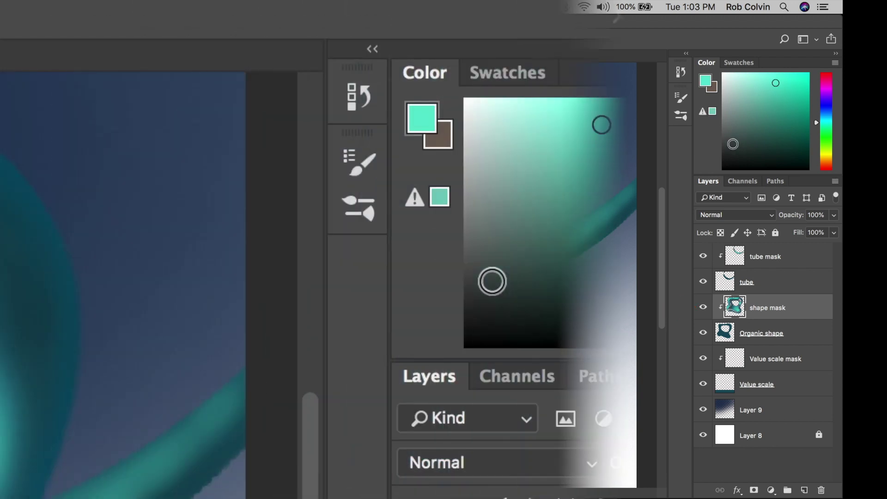
pyautogui.click(582, 110)
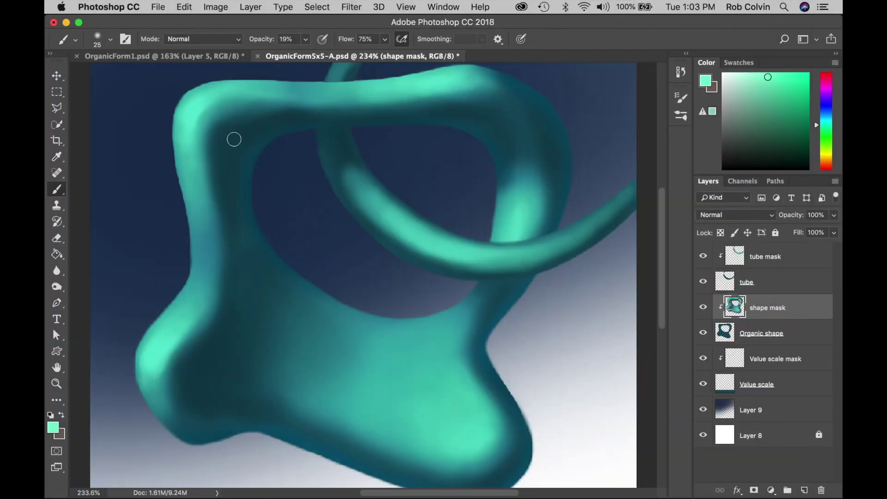
pyautogui.press('[')
pyautogui.press('[')
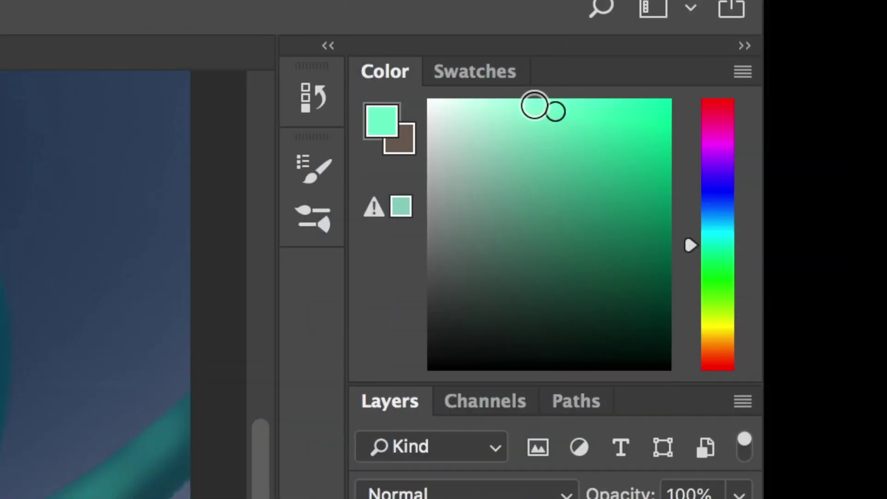
pyautogui.click(758, 77)
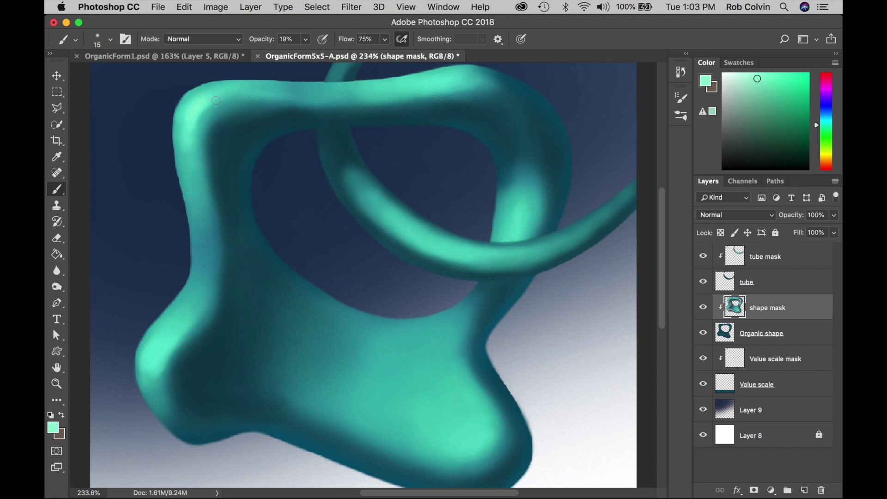
pyautogui.moveTo(225, 101); pyautogui.dragTo(268, 98)
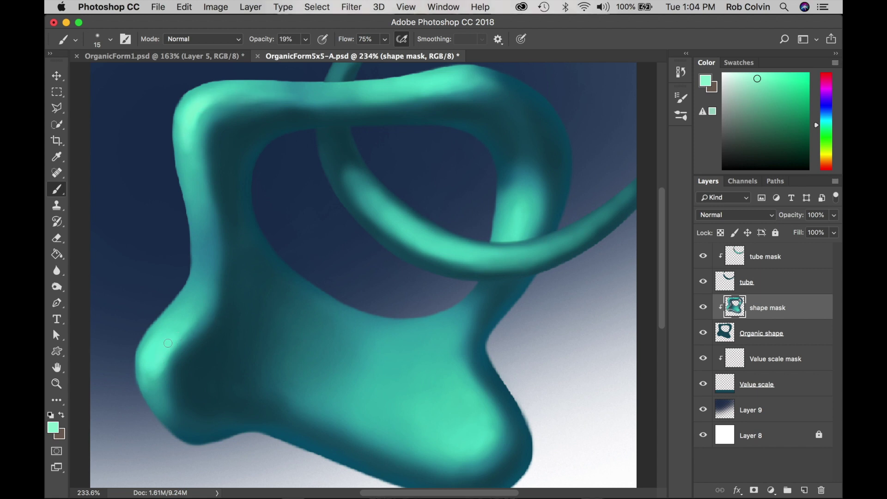
# Brighten the left lobe and top band, blending the lobe's highlight with sampled darker teals
pyautogui.moveTo(167, 347); pyautogui.dragTo(155, 388)
pyautogui.moveTo(437, 82)
pyautogui.mouseDown()
pyautogui.moveTo(471, 88)
pyautogui.moveTo(404, 92)
pyautogui.moveTo(454, 80)
pyautogui.mouseUp()
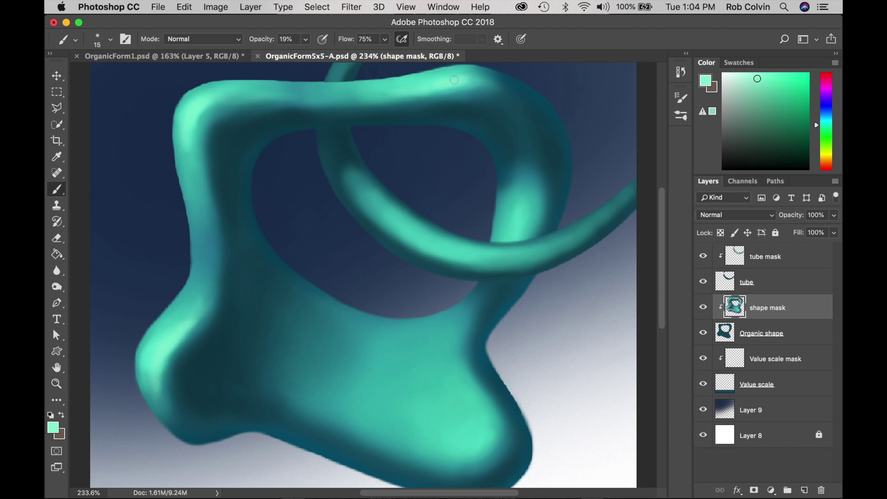
pyautogui.keyDown('alt'); pyautogui.click(200, 309); pyautogui.keyUp('alt')
pyautogui.keyDown('alt'); pyautogui.click(193, 315); pyautogui.keyUp('alt')
pyautogui.moveTo(193, 316); pyautogui.dragTo(156, 371)
pyautogui.keyDown('alt'); pyautogui.click(149, 379); pyautogui.keyUp('alt')
pyautogui.keyDown('alt'); pyautogui.click(155, 364); pyautogui.keyUp('alt')
pyautogui.keyDown('alt'); pyautogui.click(153, 383); pyautogui.keyUp('alt')
pyautogui.keyDown('alt'); pyautogui.click(164, 416); pyautogui.keyUp('alt')
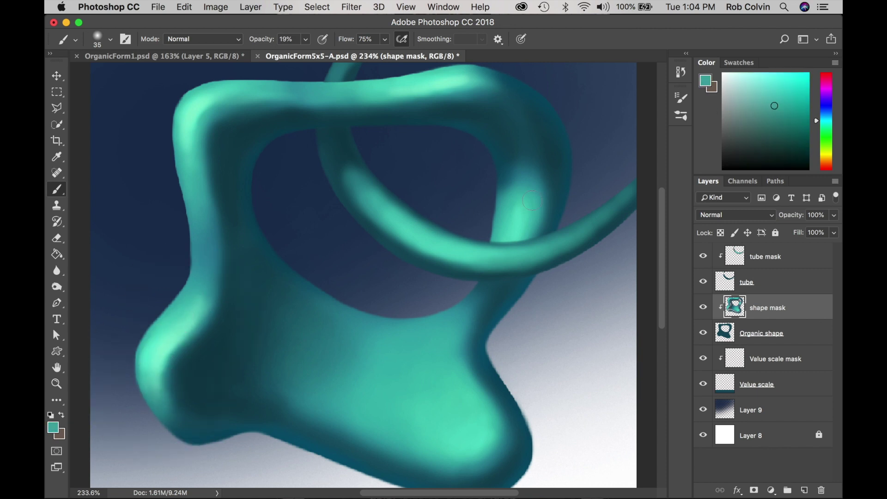
# Sample colours from the top of the tube and select the tube mask layer
pyautogui.keyDown('alt'); pyautogui.click(465, 77); pyautogui.keyUp('alt')
pyautogui.keyDown('alt'); pyautogui.click(424, 110); pyautogui.keyUp('alt')
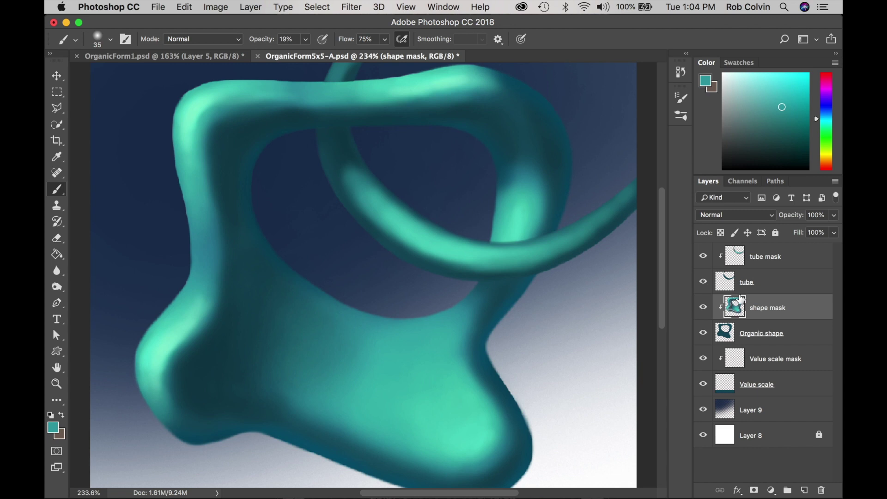
pyautogui.click(769, 258)
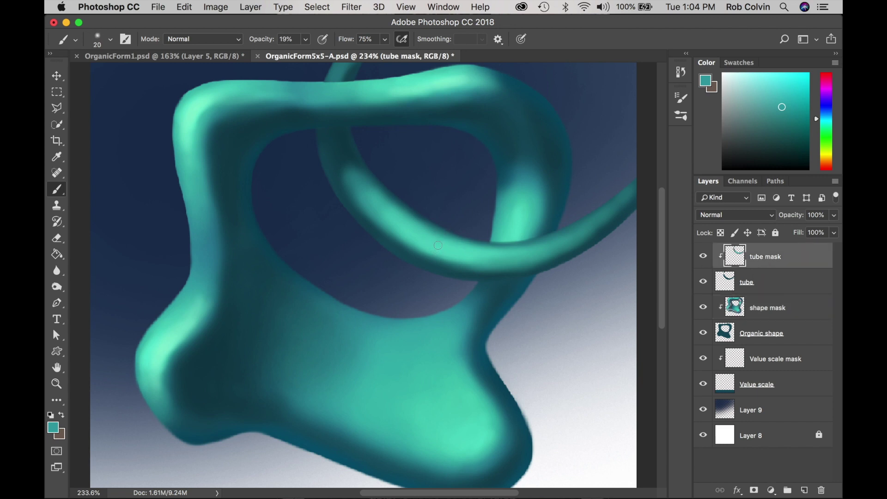
# Paint a lighter mint highlight along the tube's lower curve and extend it further right with a larger brush
pyautogui.keyDown('alt'); pyautogui.click(177, 340); pyautogui.keyUp('alt')
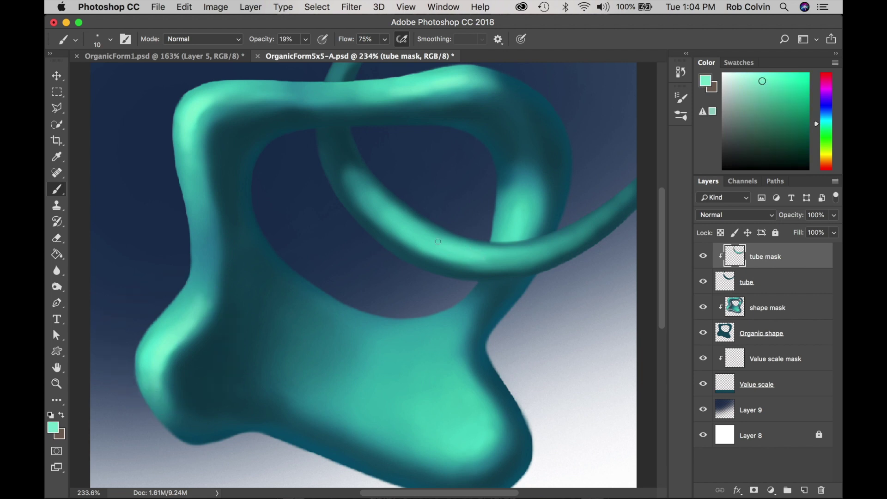
pyautogui.click(754, 78)
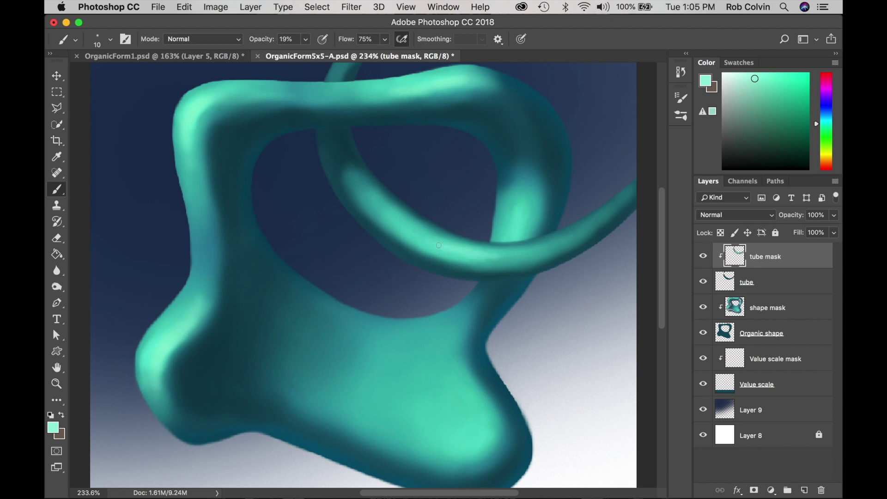
pyautogui.moveTo(472, 255)
pyautogui.mouseDown()
pyautogui.moveTo(445, 243)
pyautogui.moveTo(511, 257)
pyautogui.mouseUp()
pyautogui.keyDown('alt'); pyautogui.click(423, 226); pyautogui.keyUp('alt')
pyautogui.press(']')
pyautogui.press(']')
pyautogui.press(']')
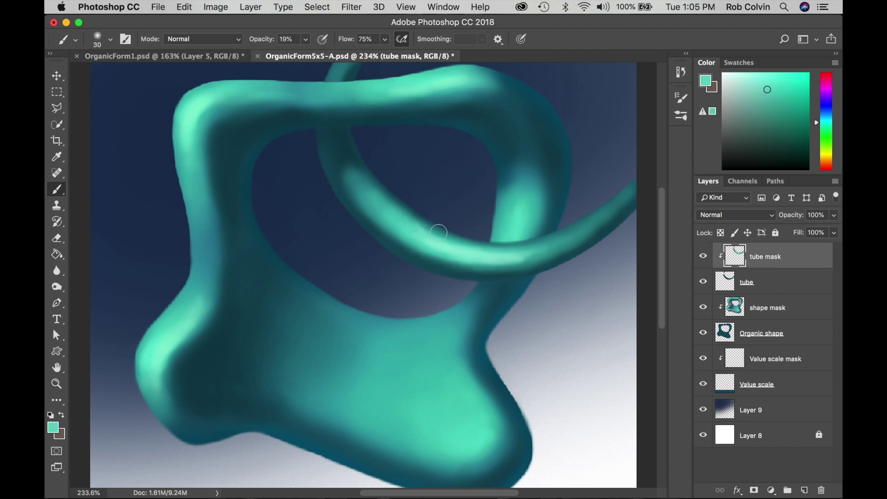
pyautogui.keyDown('alt'); pyautogui.click(423, 235); pyautogui.keyUp('alt')
pyautogui.keyDown('alt'); pyautogui.click(482, 258); pyautogui.keyUp('alt')
pyautogui.moveTo(483, 260); pyautogui.dragTo(557, 248)
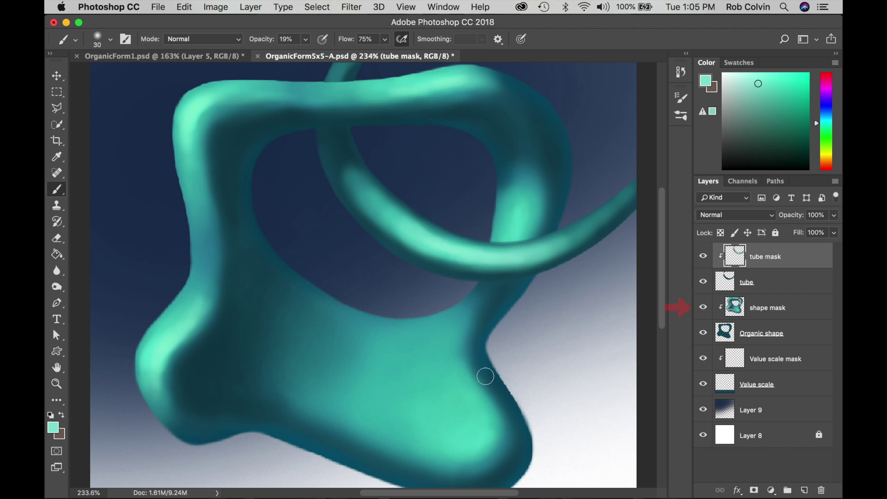
# On the shape mask layer, extend and blend a brighter mint highlight on the lower-right lobe
pyautogui.click(769, 307)
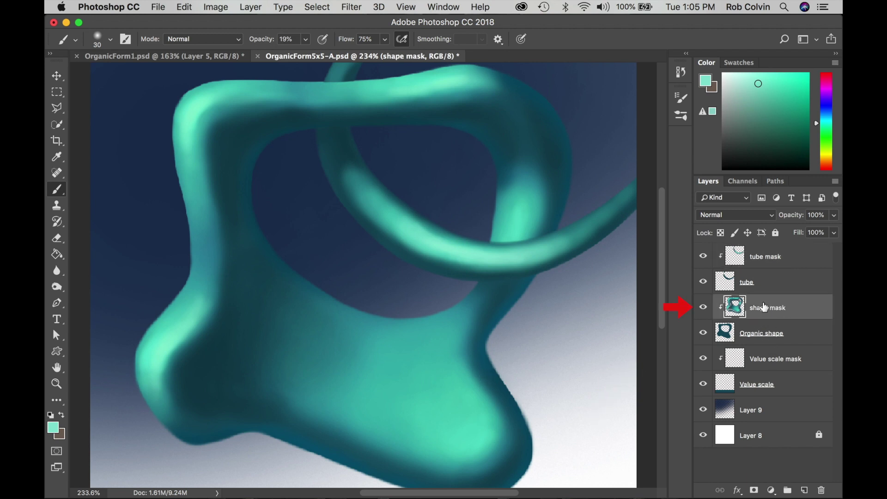
pyautogui.keyDown('alt'); pyautogui.click(174, 339); pyautogui.keyUp('alt')
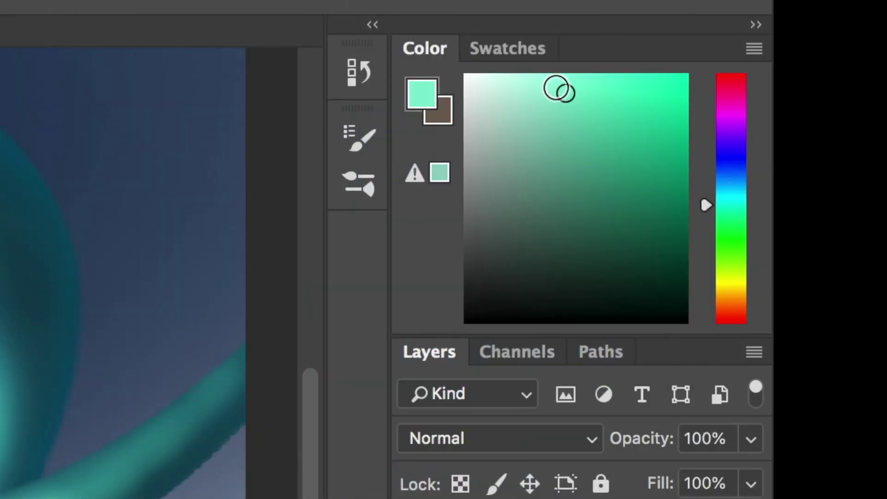
pyautogui.click(758, 75)
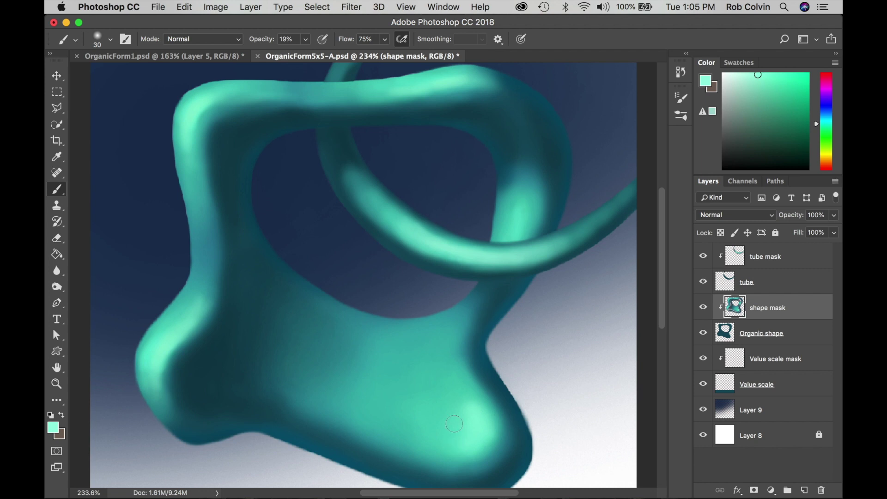
pyautogui.moveTo(476, 448); pyautogui.dragTo(462, 447)
pyautogui.keyDown('alt'); pyautogui.click(467, 399); pyautogui.keyUp('alt')
pyautogui.moveTo(467, 400); pyautogui.dragTo(465, 398)
pyautogui.keyDown('alt'); pyautogui.click(482, 410); pyautogui.keyUp('alt')
pyautogui.keyDown('alt'); pyautogui.click(462, 434); pyautogui.keyUp('alt')
pyautogui.keyDown('alt'); pyautogui.click(459, 416); pyautogui.keyUp('alt')
pyautogui.keyDown('alt'); pyautogui.click(485, 411); pyautogui.keyUp('alt')
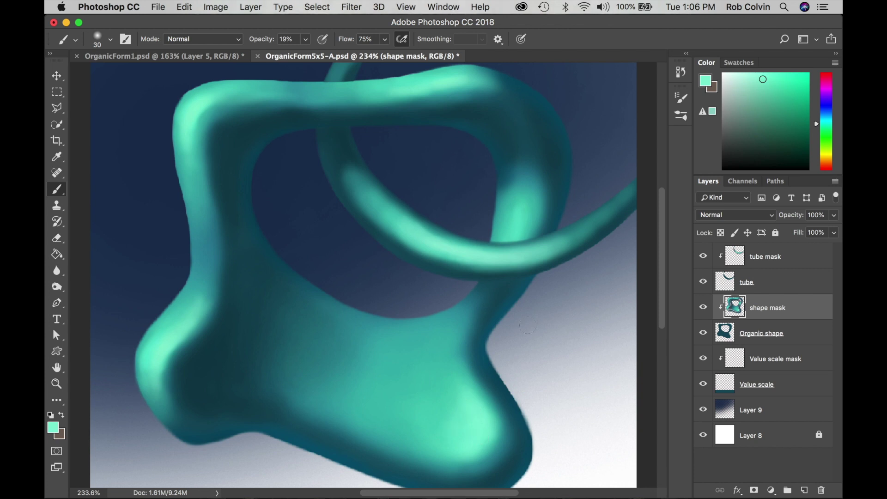
# Zoom out to frame the whole canvas including the value bar
pyautogui.press('z')
pyautogui.moveTo(549, 265); pyautogui.dragTo(510, 287)
pyautogui.moveTo(386, 242); pyautogui.dragTo(411, 251)
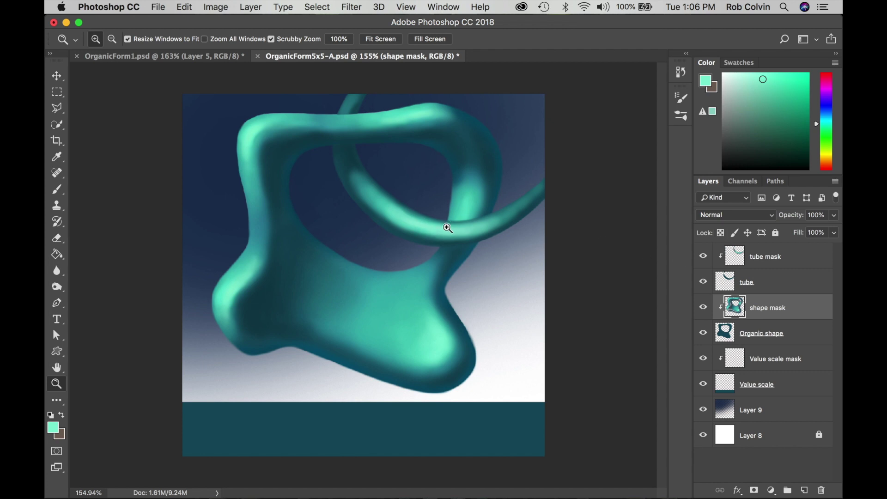
# Sample darker and mint teals on the tube mask layer, then select the Value scale mask layer
pyautogui.press('b')
pyautogui.click(778, 262)
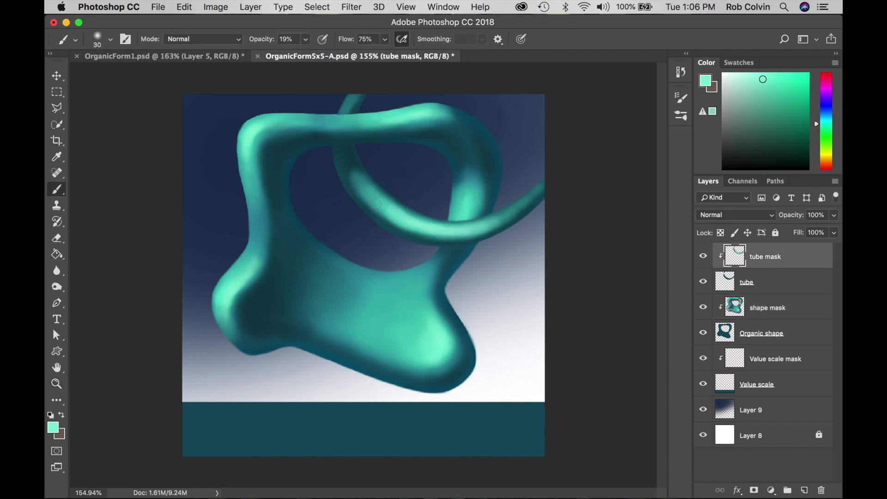
pyautogui.keyDown('alt'); pyautogui.click(373, 196); pyautogui.keyUp('alt')
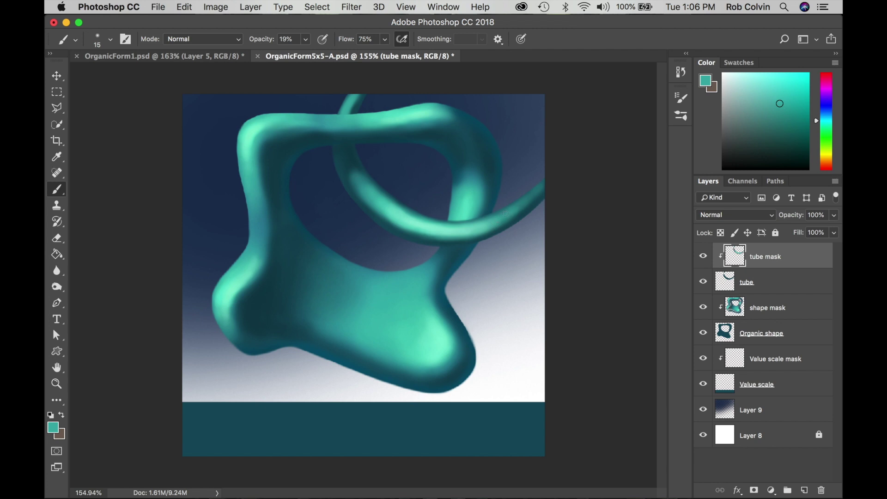
pyautogui.keyDown('alt'); pyautogui.click(411, 218); pyautogui.keyUp('alt')
pyautogui.keyDown('alt'); pyautogui.click(411, 224); pyautogui.keyUp('alt')
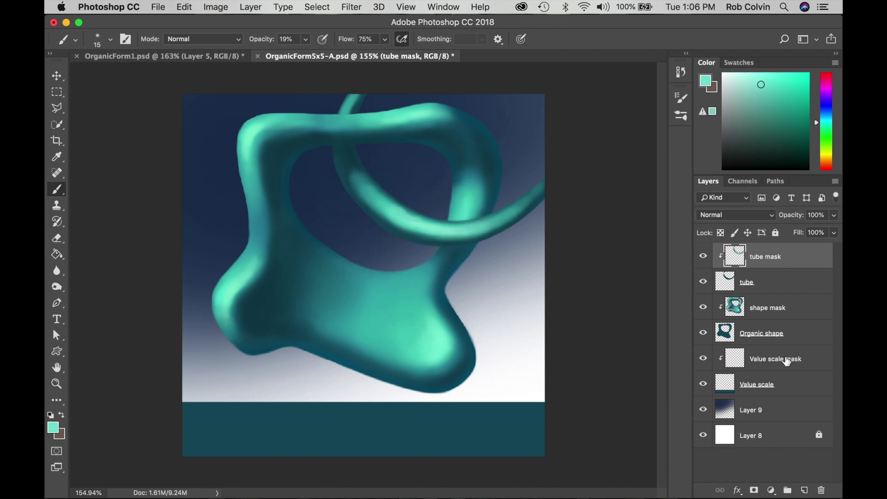
pyautogui.click(769, 363)
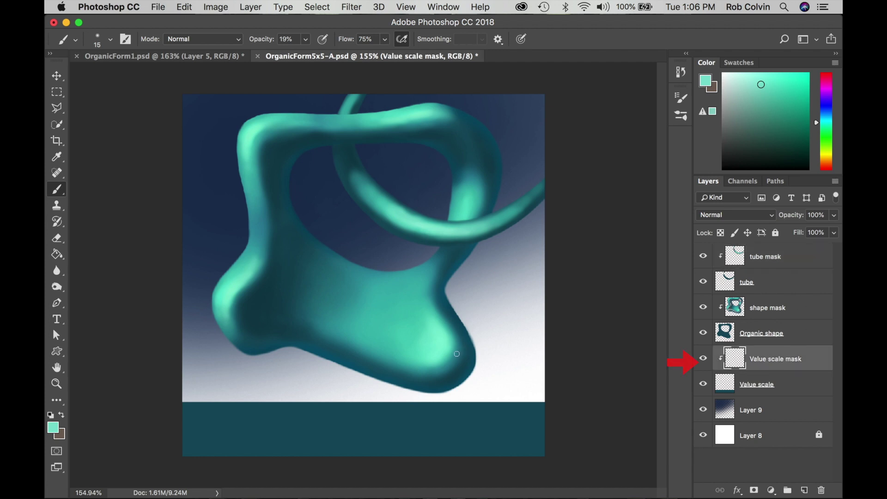
# Enlarge the brush, set opacity to 59%, and paint light mint at the value bar's left end
pyautogui.press(']')
pyautogui.press(']')
pyautogui.press(']')
pyautogui.press(']')
pyautogui.press(']')
pyautogui.press(']')
pyautogui.press(']')
pyautogui.press(']')
pyautogui.press(']')
pyautogui.click(306, 41)
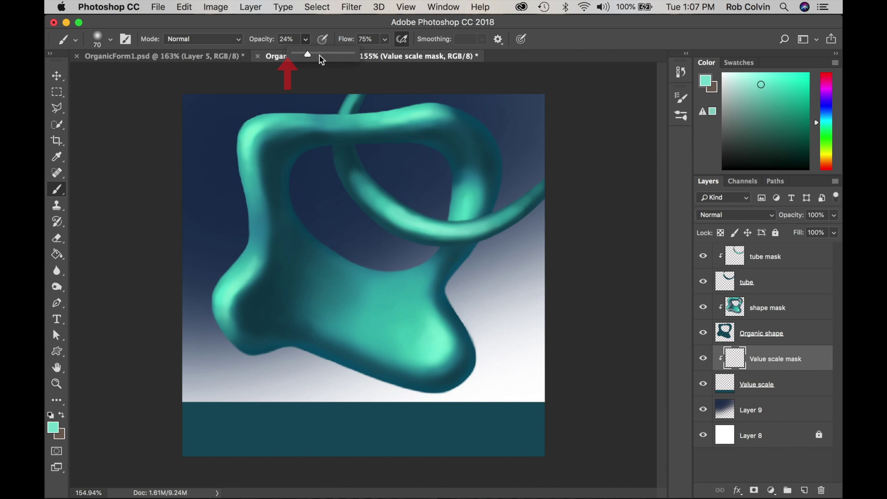
pyautogui.moveTo(334, 55); pyautogui.dragTo(328, 55)
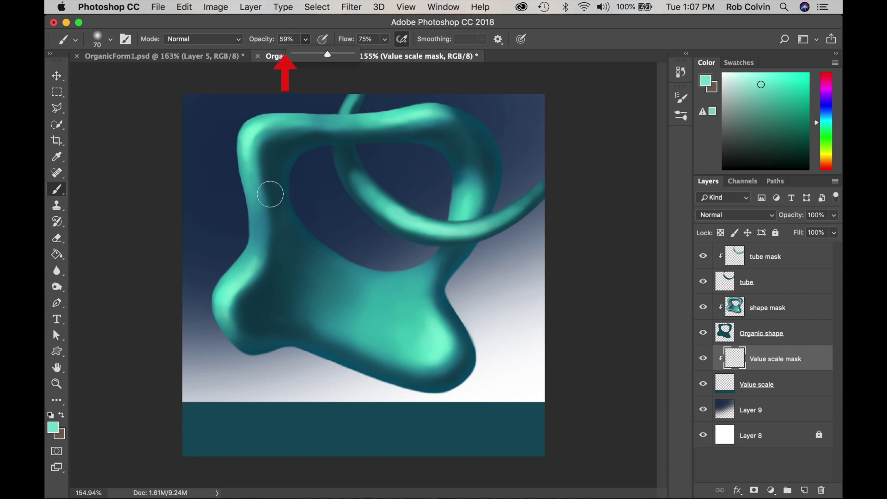
pyautogui.click(242, 278)
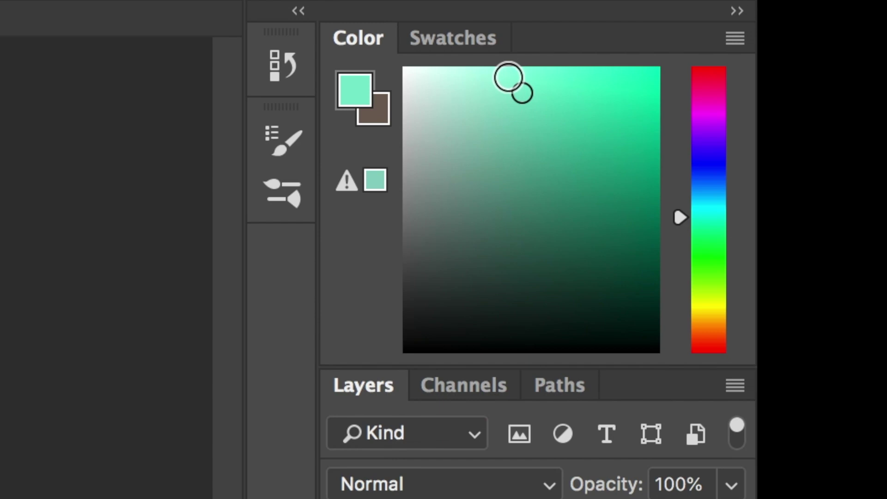
pyautogui.click(758, 77)
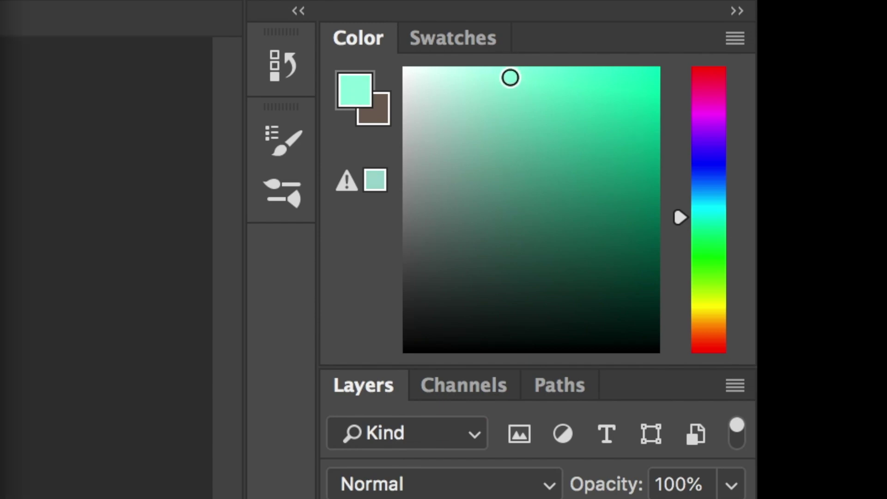
pyautogui.moveTo(198, 427)
pyautogui.mouseDown()
pyautogui.moveTo(184, 460)
pyautogui.moveTo(210, 379)
pyautogui.moveTo(236, 392)
pyautogui.moveTo(236, 447)
pyautogui.mouseUp()
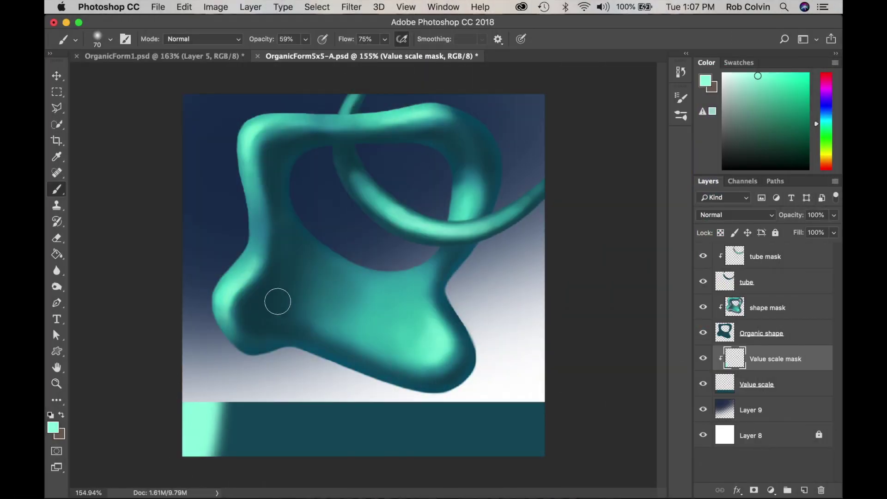
# Paint progressively darker teal bands sampled from the shape along the value bar
pyautogui.keyDown('alt'); pyautogui.click(424, 330); pyautogui.keyUp('alt')
pyautogui.keyDown('alt'); pyautogui.click(403, 311); pyautogui.keyUp('alt')
pyautogui.moveTo(283, 411); pyautogui.dragTo(273, 458)
pyautogui.keyDown('alt'); pyautogui.click(365, 300); pyautogui.keyUp('alt')
pyautogui.moveTo(314, 411)
pyautogui.mouseDown()
pyautogui.moveTo(337, 457)
pyautogui.moveTo(374, 416)
pyautogui.moveTo(367, 459)
pyautogui.mouseUp()
pyautogui.keyDown('alt'); pyautogui.click(337, 295); pyautogui.keyUp('alt')
# Blend lighter teals leftward and teal bands rightward across the value bar
pyautogui.keyDown('alt'); pyautogui.click(278, 412); pyautogui.keyUp('alt')
pyautogui.moveTo(307, 411); pyautogui.dragTo(303, 452)
pyautogui.keyDown('alt'); pyautogui.click(259, 418); pyautogui.keyUp('alt')
pyautogui.moveTo(278, 410); pyautogui.dragTo(272, 453)
pyautogui.keyDown('alt'); pyautogui.click(219, 421); pyautogui.keyUp('alt')
pyautogui.moveTo(234, 409)
pyautogui.mouseDown()
pyautogui.moveTo(228, 452)
pyautogui.moveTo(223, 411)
pyautogui.moveTo(257, 455)
pyautogui.mouseUp()
pyautogui.keyDown('alt'); pyautogui.click(238, 420); pyautogui.keyUp('alt')
pyautogui.keyDown('alt'); pyautogui.click(270, 419); pyautogui.keyUp('alt')
pyautogui.moveTo(283, 392)
pyautogui.mouseDown()
pyautogui.moveTo(290, 459)
pyautogui.moveTo(300, 427)
pyautogui.mouseUp()
# Smooth the teal transitions through the middle of the value bar
pyautogui.keyDown('alt'); pyautogui.click(390, 418); pyautogui.keyUp('alt')
pyautogui.moveTo(398, 411)
pyautogui.mouseDown()
pyautogui.moveTo(305, 291)
pyautogui.moveTo(386, 433)
pyautogui.moveTo(416, 454)
pyautogui.mouseUp()
pyautogui.keyDown('alt'); pyautogui.click(430, 430); pyautogui.keyUp('alt')
pyautogui.moveTo(446, 454)
pyautogui.mouseDown()
pyautogui.moveTo(465, 429)
pyautogui.moveTo(474, 451)
pyautogui.mouseUp()
pyautogui.keyDown('alt'); pyautogui.click(364, 428); pyautogui.keyUp('alt')
pyautogui.moveTo(364, 428); pyautogui.dragTo(370, 453)
pyautogui.keyDown('alt'); pyautogui.click(323, 427); pyautogui.keyUp('alt')
pyautogui.moveTo(334, 451); pyautogui.dragTo(328, 411)
pyautogui.keyDown('alt'); pyautogui.click(333, 410); pyautogui.keyUp('alt')
pyautogui.moveTo(363, 450)
pyautogui.mouseDown()
pyautogui.moveTo(380, 406)
pyautogui.moveTo(405, 450)
pyautogui.mouseUp()
pyautogui.keyDown('alt'); pyautogui.click(373, 408); pyautogui.keyUp('alt')
# Darken the value bar's right end with dark teal sampled from the shape
pyautogui.keyDown('alt'); pyautogui.click(411, 414); pyautogui.keyUp('alt')
pyautogui.keyDown('alt'); pyautogui.click(435, 386); pyautogui.keyUp('alt')
pyautogui.keyDown('alt'); pyautogui.click(248, 309); pyautogui.keyUp('alt')
pyautogui.moveTo(535, 409); pyautogui.dragTo(531, 456)
pyautogui.keyDown('alt'); pyautogui.click(511, 421); pyautogui.keyUp('alt')
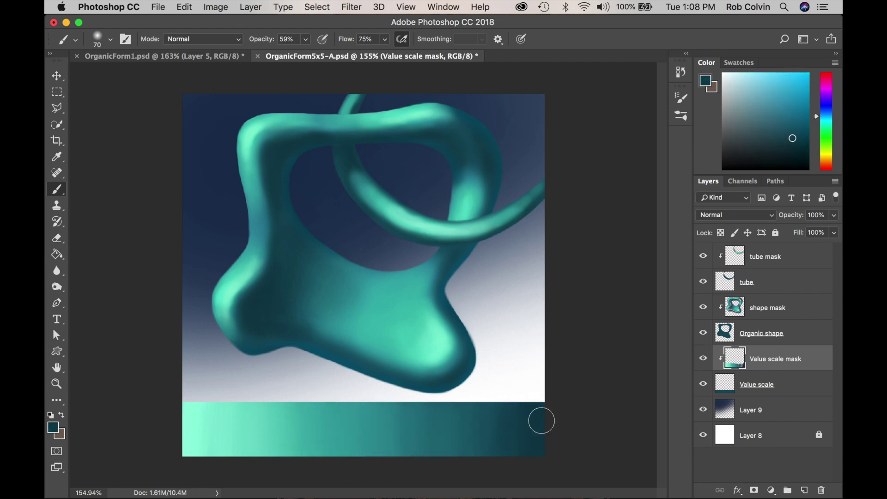
pyautogui.moveTo(541, 420); pyautogui.dragTo(518, 446)
pyautogui.keyDown('alt'); pyautogui.click(503, 415); pyautogui.keyUp('alt')
# Blend the value bar's remaining transitions with a much larger brush
pyautogui.press(']')
pyautogui.press(']')
pyautogui.press(']')
pyautogui.press(']')
pyautogui.keyDown('alt'); pyautogui.click(398, 418); pyautogui.keyUp('alt')
pyautogui.moveTo(434, 446); pyautogui.dragTo(471, 396)
pyautogui.keyDown('alt'); pyautogui.click(470, 417); pyautogui.keyUp('alt')
pyautogui.keyDown('alt'); pyautogui.click(372, 418); pyautogui.keyUp('alt')
pyautogui.moveTo(383, 411); pyautogui.dragTo(406, 443)
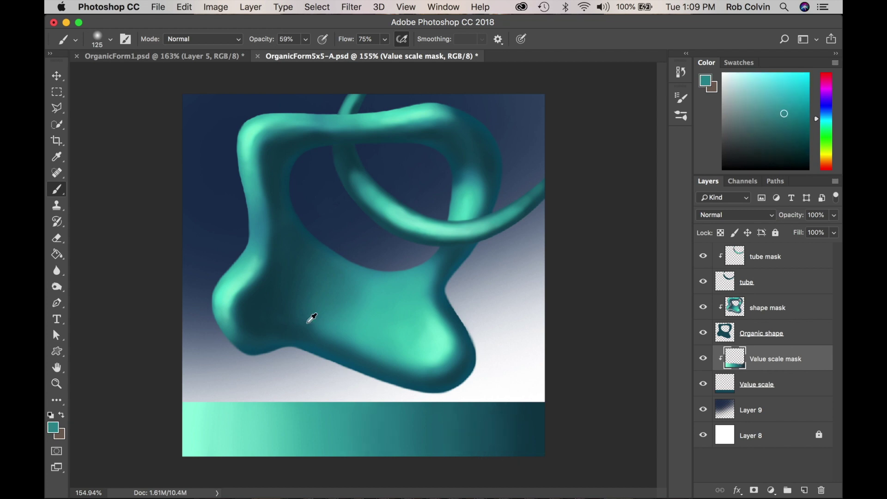
pyautogui.keyDown('alt'); pyautogui.click(443, 421); pyautogui.keyUp('alt')
pyautogui.keyDown('super'); pyautogui.click(376, 281); pyautogui.keyUp('super')
pyautogui.press('[')
pyautogui.press('[')
pyautogui.press('[')
pyautogui.press('[')
pyautogui.press('[')
pyautogui.press('[')
pyautogui.press('[')
pyautogui.press('[')
pyautogui.press('[')
# Brighten the organic shape's upper highlights with a lighter mint
pyautogui.keyDown('alt'); pyautogui.click(257, 123); pyautogui.keyUp('alt')
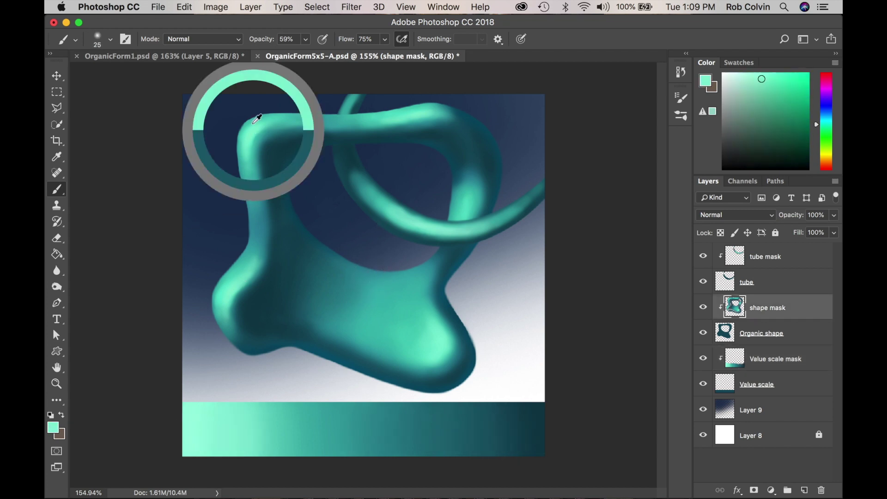
pyautogui.click(741, 75)
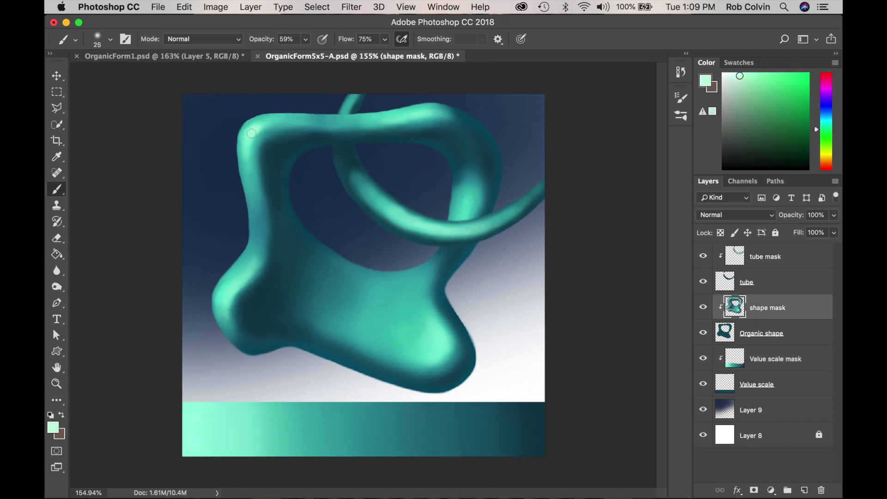
pyautogui.moveTo(467, 204); pyautogui.dragTo(464, 217)
pyautogui.moveTo(411, 116); pyautogui.dragTo(428, 112)
# Brighten the looping tube's highlight on the tube mask at 17% opacity
pyautogui.click(764, 261)
pyautogui.moveTo(404, 216); pyautogui.dragTo(454, 228)
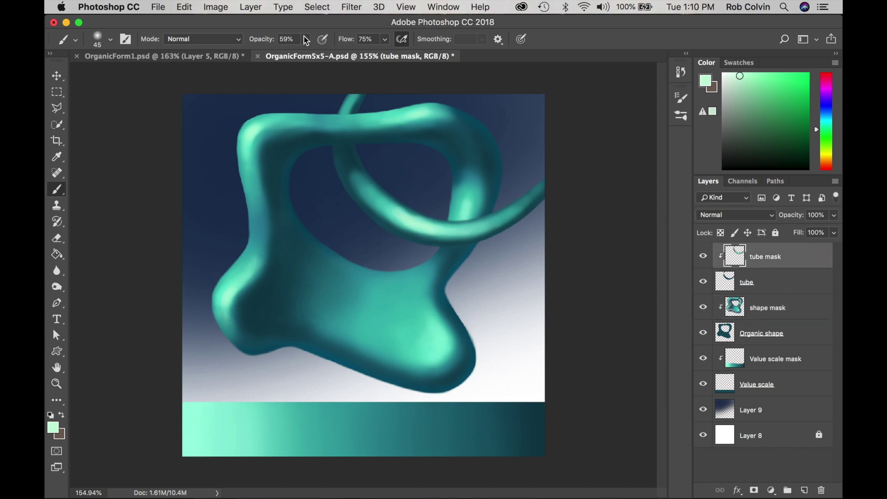
pyautogui.moveTo(305, 43); pyautogui.dragTo(282, 57)
pyautogui.keyDown('alt'); pyautogui.click(265, 119); pyautogui.keyUp('alt')
pyautogui.keyDown('alt'); pyautogui.click(410, 220); pyautogui.keyUp('alt')
pyautogui.keyDown('alt'); pyautogui.click(413, 221); pyautogui.keyUp('alt')
pyautogui.moveTo(378, 201); pyautogui.dragTo(400, 215)
pyautogui.keyDown('alt'); pyautogui.click(411, 221); pyautogui.keyUp('alt')
pyautogui.keyDown('alt'); pyautogui.click(430, 223); pyautogui.keyUp('alt')
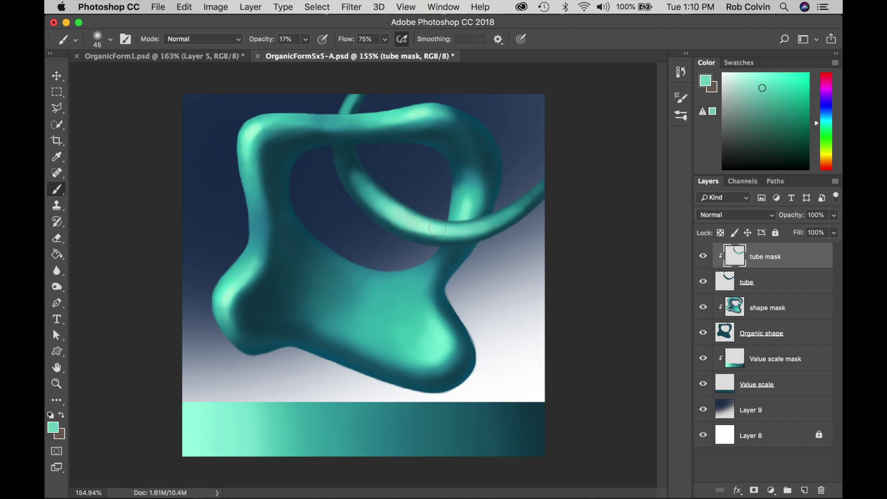
# Lighten the organic shape's left inner edge on the shape mask
pyautogui.click(767, 303)
pyautogui.keyDown('alt'); pyautogui.click(473, 210); pyautogui.keyUp('alt')
pyautogui.keyDown('alt'); pyautogui.click(462, 204); pyautogui.keyUp('alt')
pyautogui.keyDown('alt'); pyautogui.click(451, 349); pyautogui.keyUp('alt')
pyautogui.keyDown('alt'); pyautogui.click(258, 251); pyautogui.keyUp('alt')
pyautogui.moveTo(260, 265); pyautogui.dragTo(270, 216)
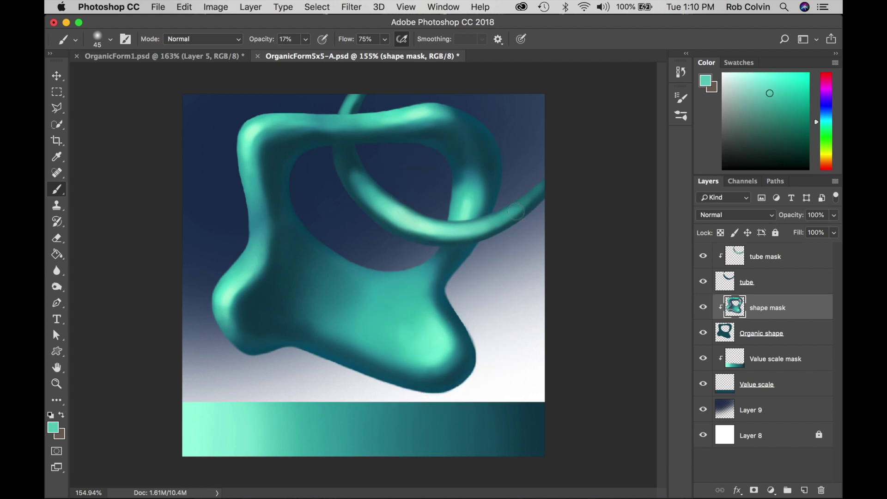
# Sample a darker teal near the shape's upper-left inner edge with a size-20 brush
pyautogui.keyDown('alt'); pyautogui.click(319, 134); pyautogui.keyUp('alt')
pyautogui.press('[')
pyautogui.press('[')
pyautogui.press('[')
pyautogui.keyDown('alt'); pyautogui.click(308, 140); pyautogui.keyUp('alt')
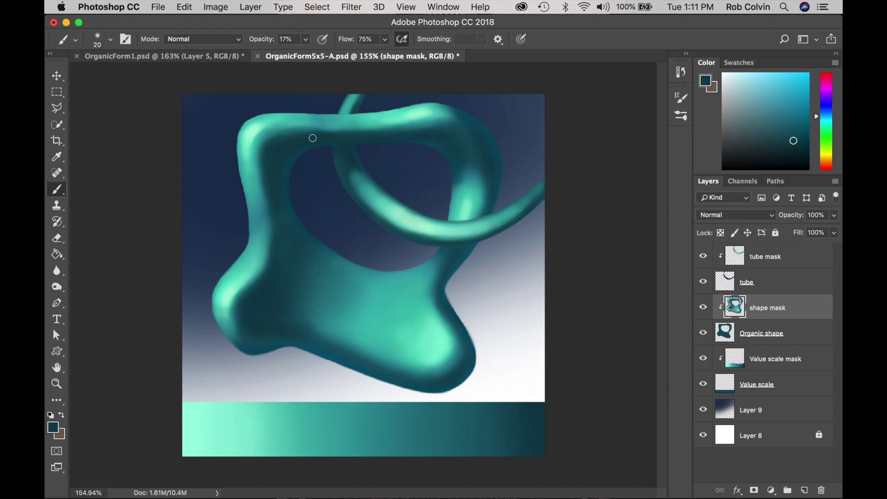
pyautogui.click(765, 414)
# Darken Layer 9's upper left and the shape's hole with an 800 px navy brush at 42%, then zoom out
pyautogui.press(']')
pyautogui.press(']')
pyautogui.press(']')
pyautogui.press(']')
pyautogui.press(']')
pyautogui.press(']')
pyautogui.press(']')
pyautogui.press(']')
pyautogui.press(']')
pyautogui.press(']')
pyautogui.press(']')
pyautogui.press(']')
pyautogui.press(']')
pyautogui.press(']')
pyautogui.press(']')
pyautogui.keyDown('alt'); pyautogui.click(217, 135); pyautogui.keyUp('alt')
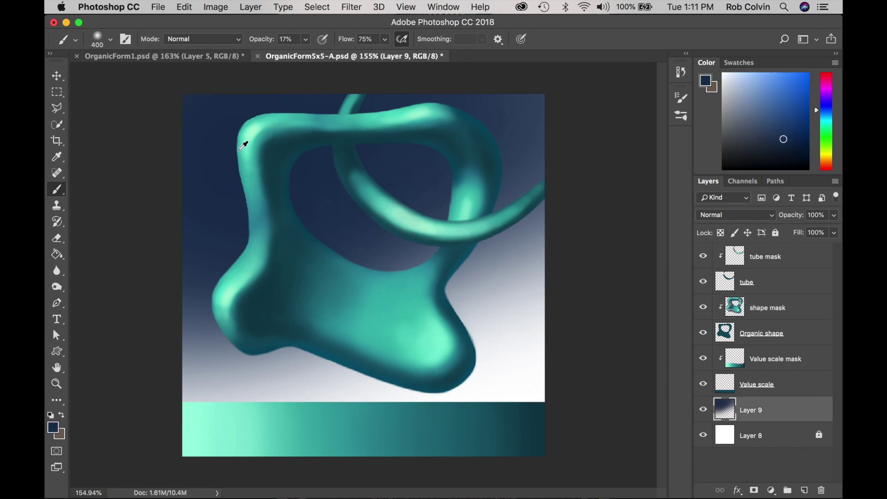
pyautogui.click(779, 153)
pyautogui.press(']')
pyautogui.press(']')
pyautogui.press(']')
pyautogui.press(']')
pyautogui.press('4')
pyautogui.press('2')
pyautogui.moveTo(218, 146)
pyautogui.mouseDown()
pyautogui.moveTo(240, 130)
pyautogui.moveTo(209, 177)
pyautogui.mouseUp()
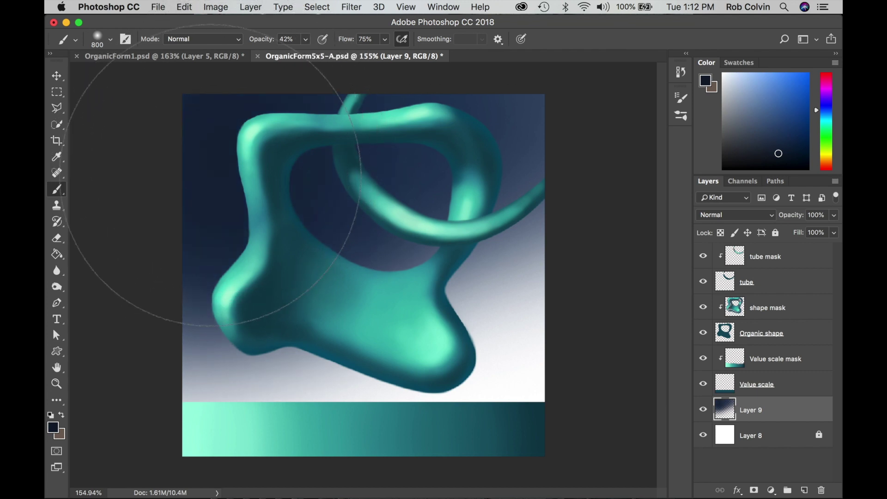
pyautogui.press('z')
pyautogui.moveTo(469, 225)
pyautogui.mouseDown()
pyautogui.moveTo(441, 232)
pyautogui.moveTo(464, 229)
pyautogui.mouseUp()
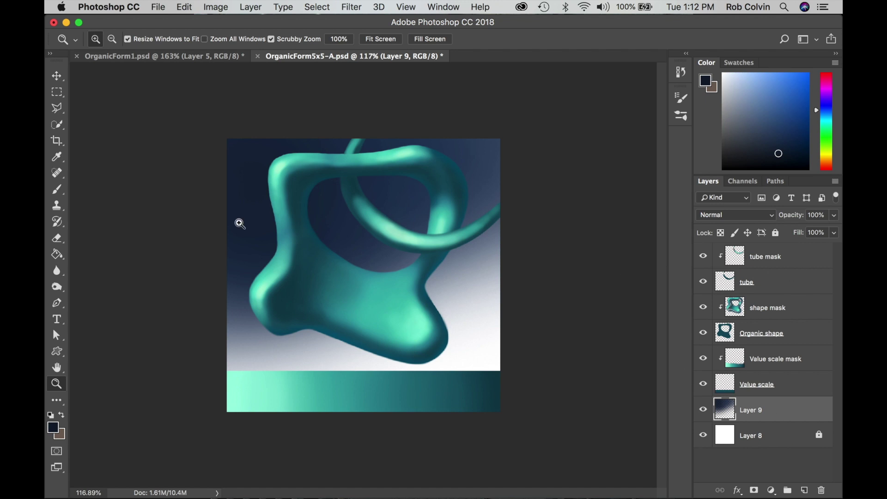
# Save the artwork as OrganicForm5x5-B.psd and flatten the image
pyautogui.click(158, 8)
pyautogui.click(182, 134)
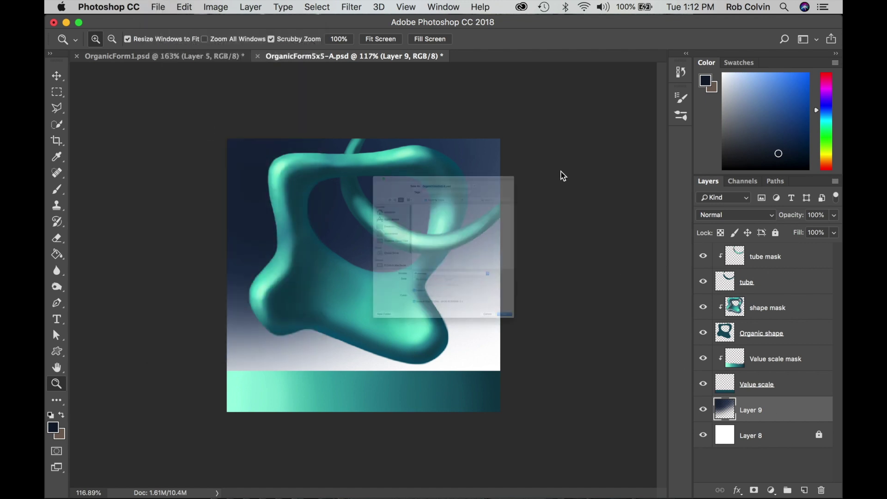
pyautogui.click(642, 458)
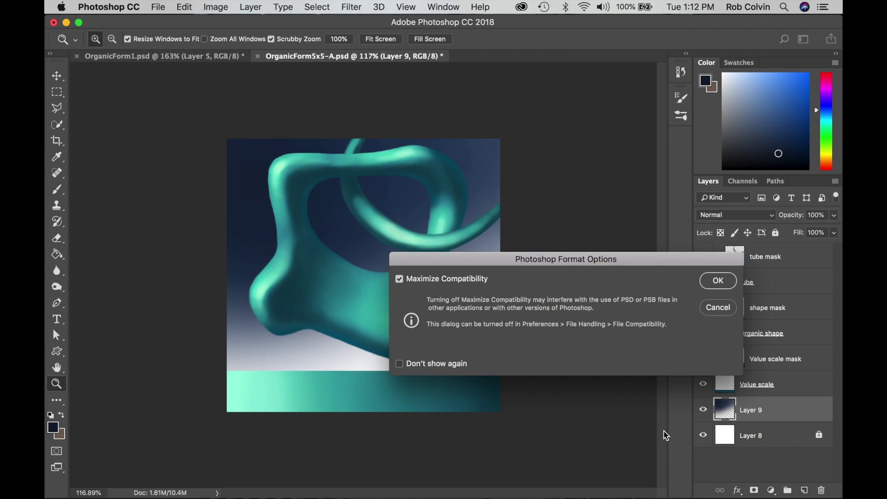
pyautogui.click(716, 280)
pyautogui.click(250, 7)
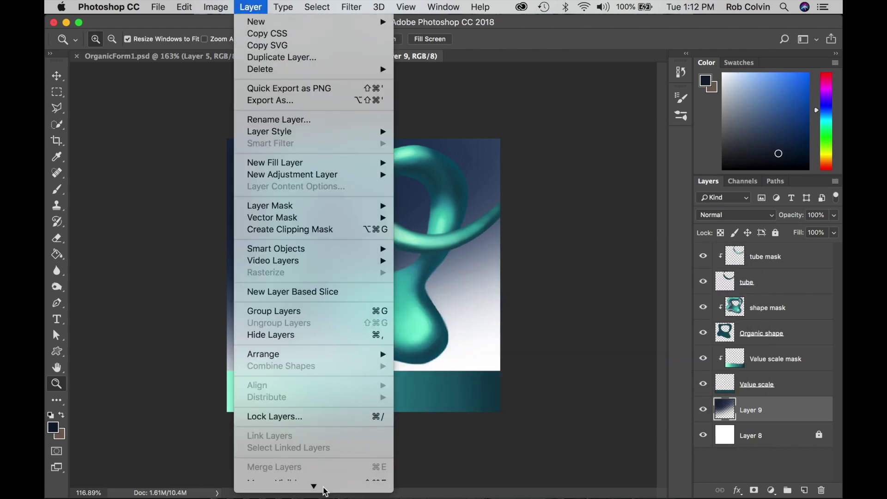
pyautogui.click(309, 467)
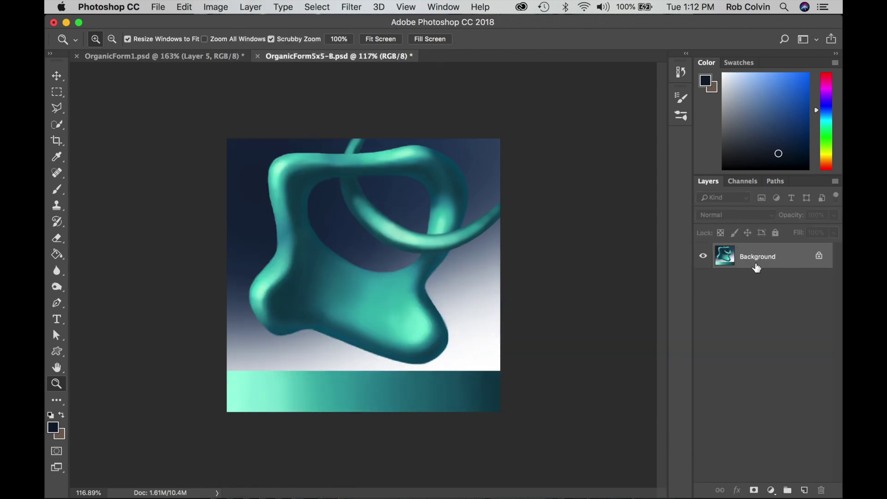
# Prefix the file name with the author's name and save it as a JPEG
pyautogui.click(159, 7)
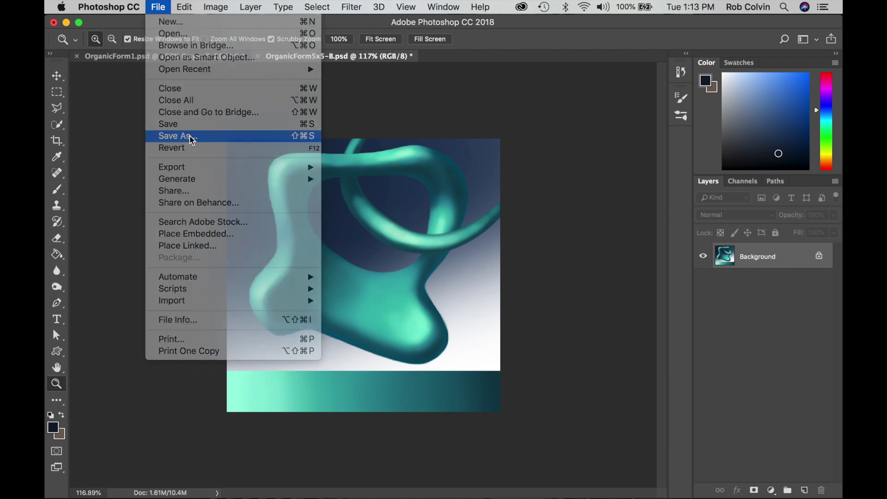
pyautogui.click(185, 132)
pyautogui.press('Left')
pyautogui.write('RColvin-')
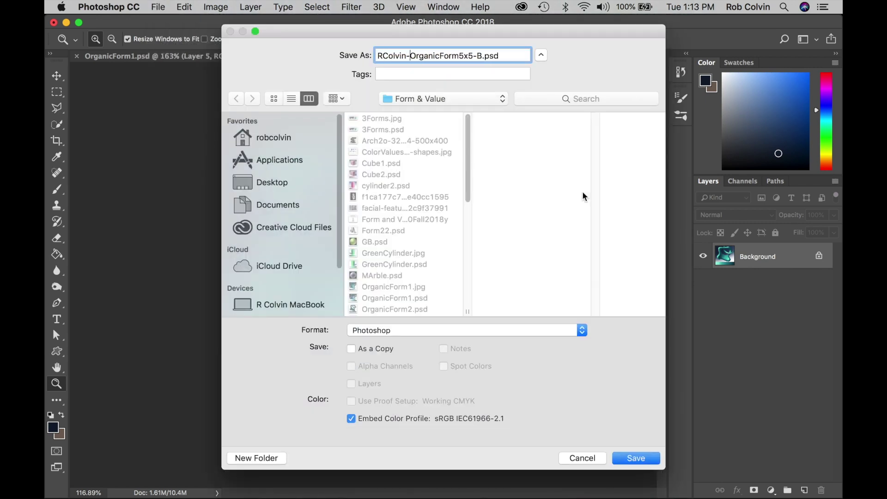
pyautogui.click(583, 330)
pyautogui.click(567, 410)
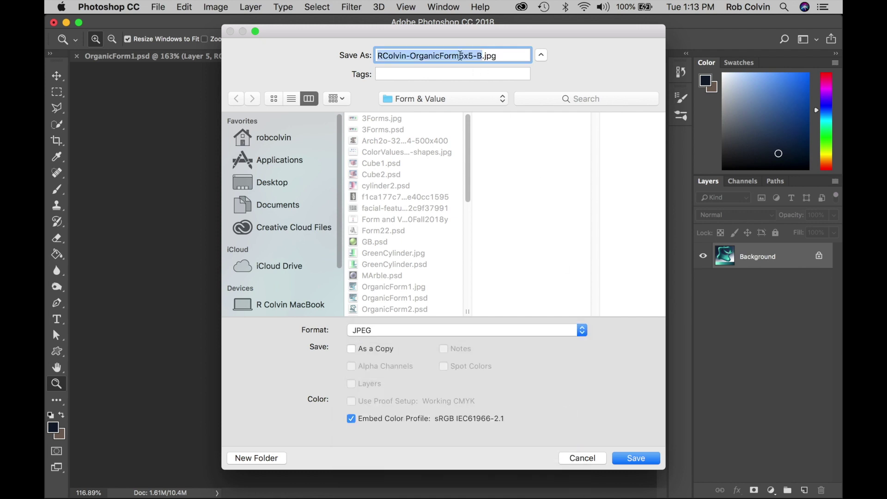
pyautogui.click(636, 458)
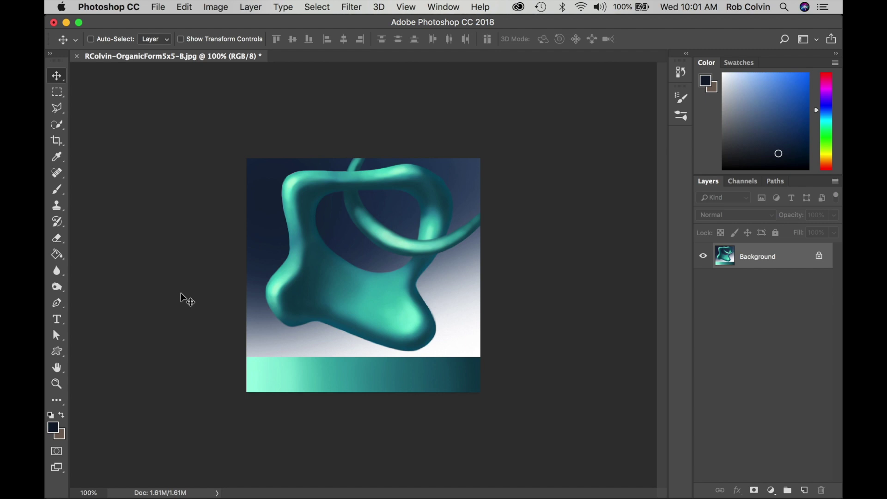
# Apply an Exposure adjustment with Offset -0.0061 and Gamma Correction 0.96
pyautogui.click(212, 8)
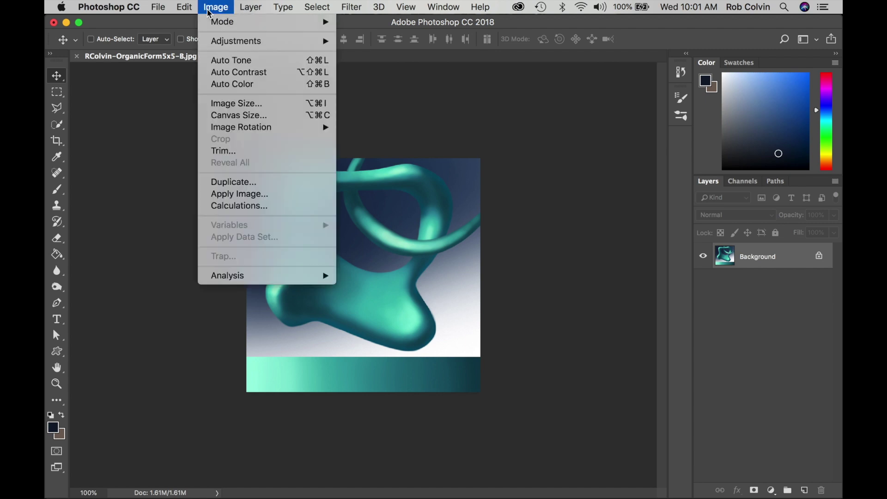
pyautogui.moveTo(230, 44)
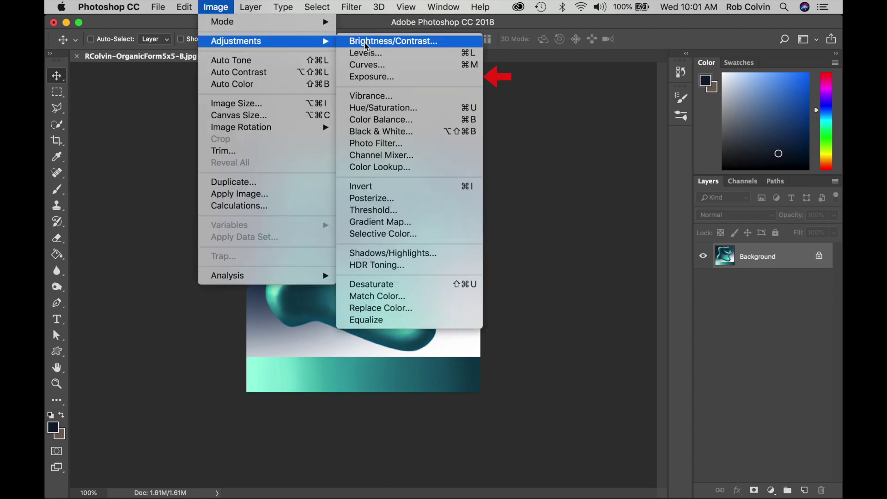
pyautogui.click(378, 77)
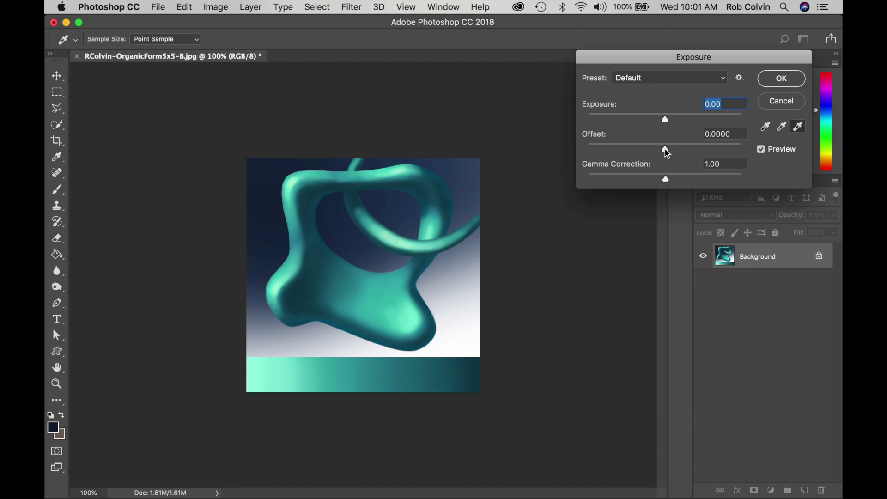
pyautogui.click(664, 149)
pyautogui.moveTo(666, 148); pyautogui.dragTo(663, 149)
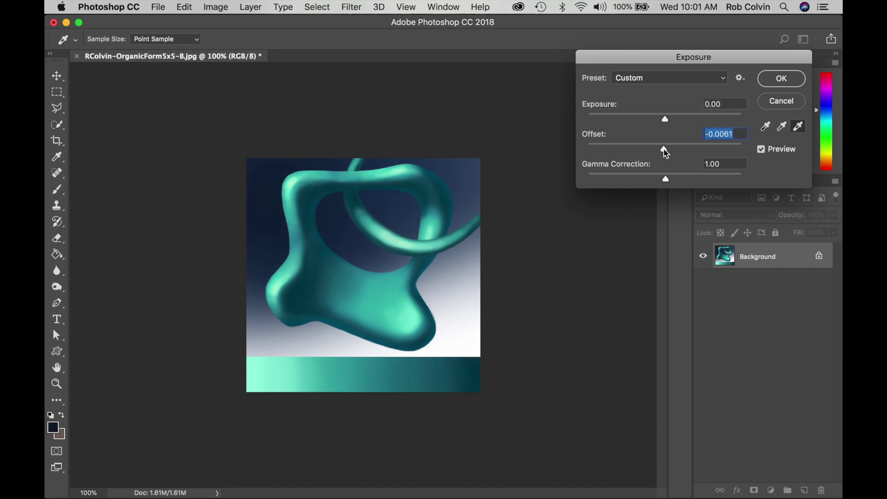
pyautogui.click(666, 180)
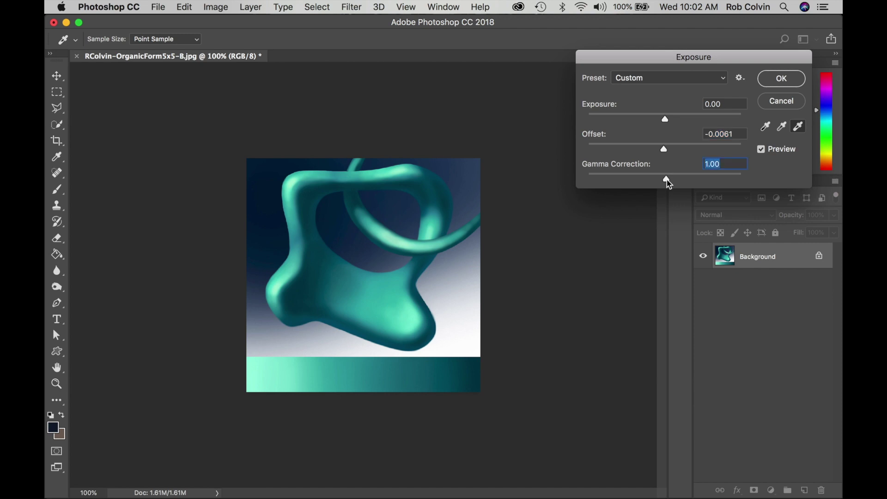
pyautogui.moveTo(667, 180); pyautogui.dragTo(669, 179)
pyautogui.click(781, 80)
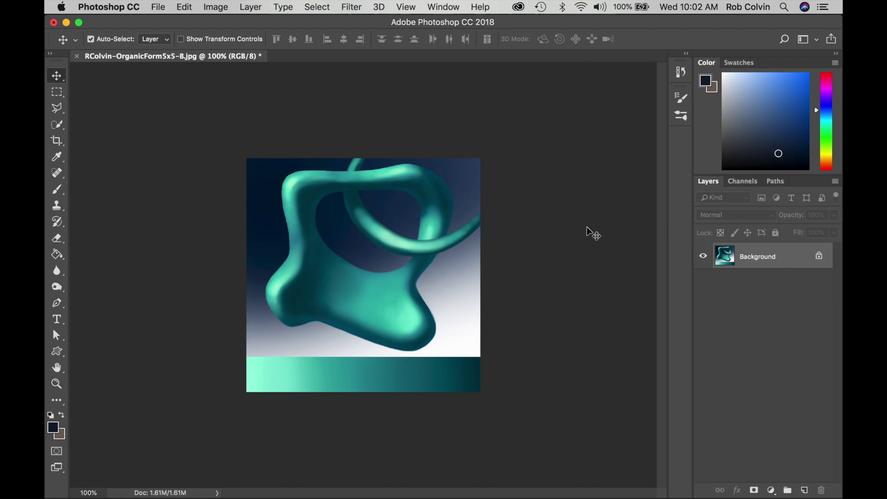
# Toggle the Exposure adjustment off and back on to compare, then save the JPEG
pyautogui.press('super+z')
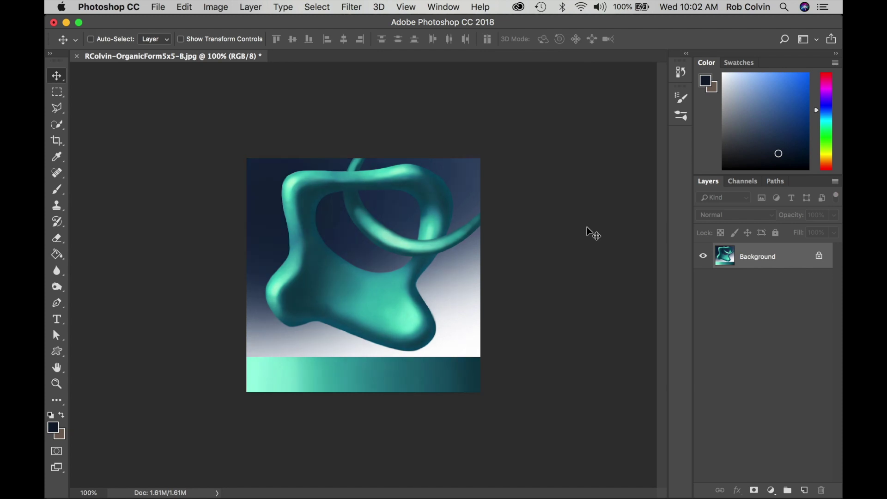
pyautogui.press('super+z')
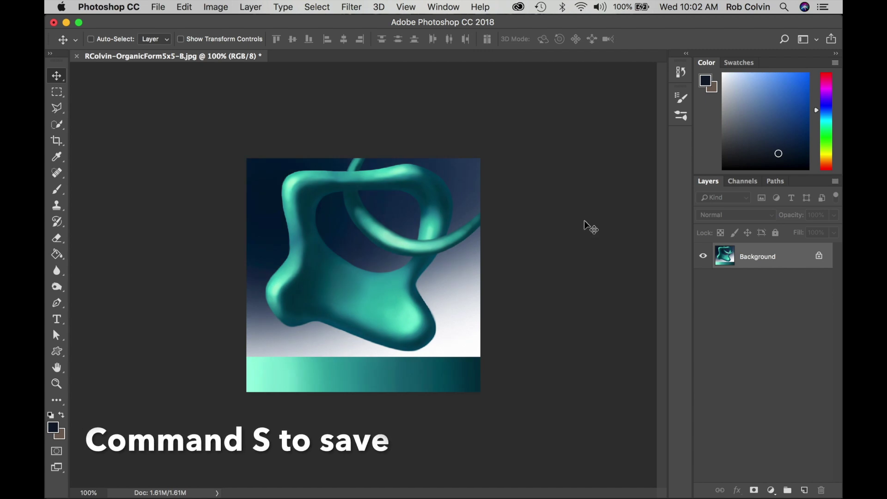
pyautogui.press('super+s')
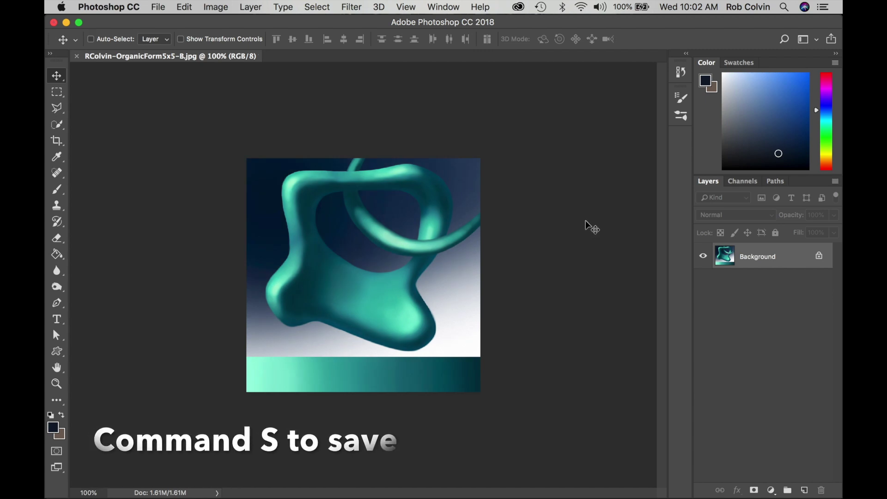